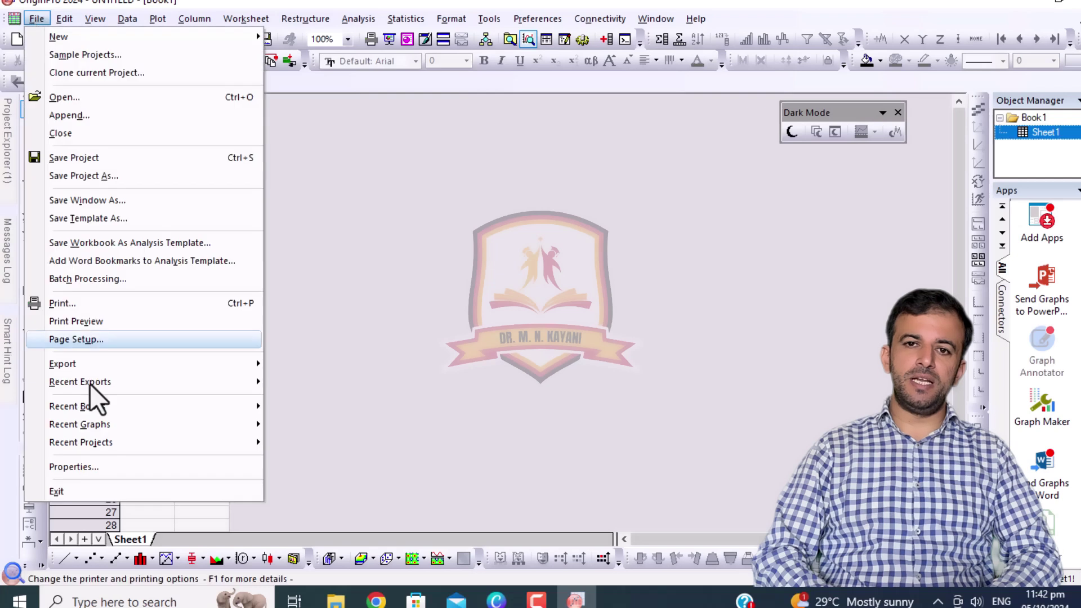
# Step: Review the options for importing data from a file, including the Import Wizard, for the empty worksheet
pyautogui.moveTo(112, 16)
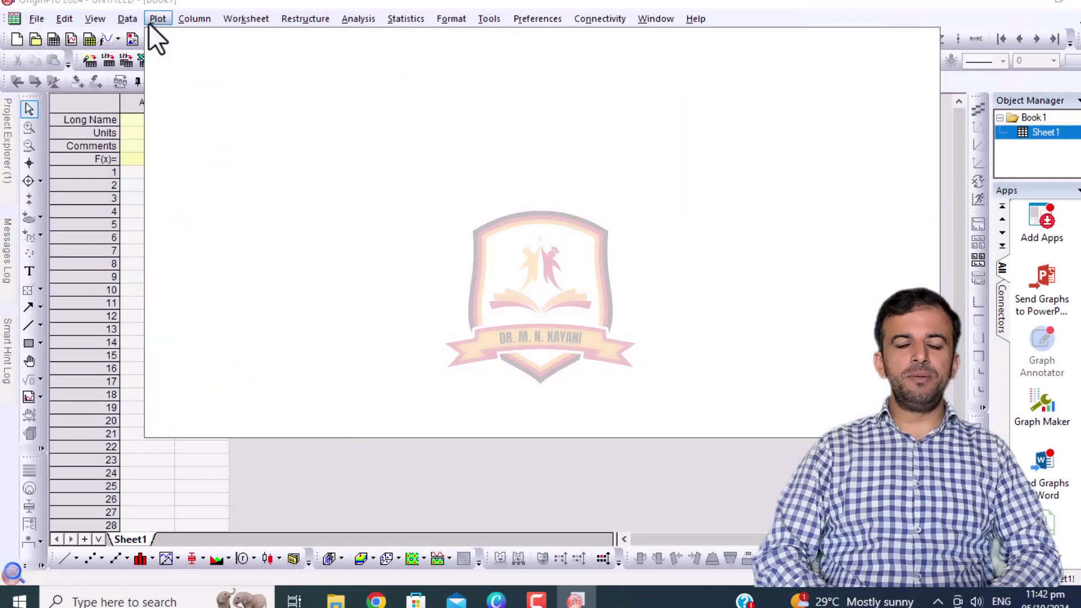
pyautogui.click(124, 18)
pyautogui.click(121, 18)
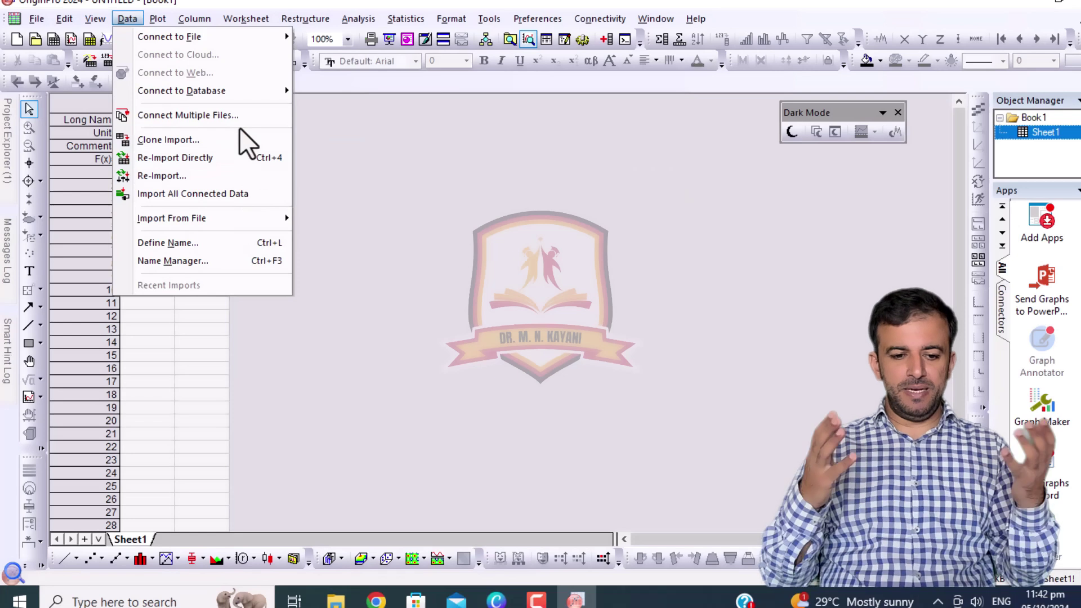
pyautogui.moveTo(230, 218)
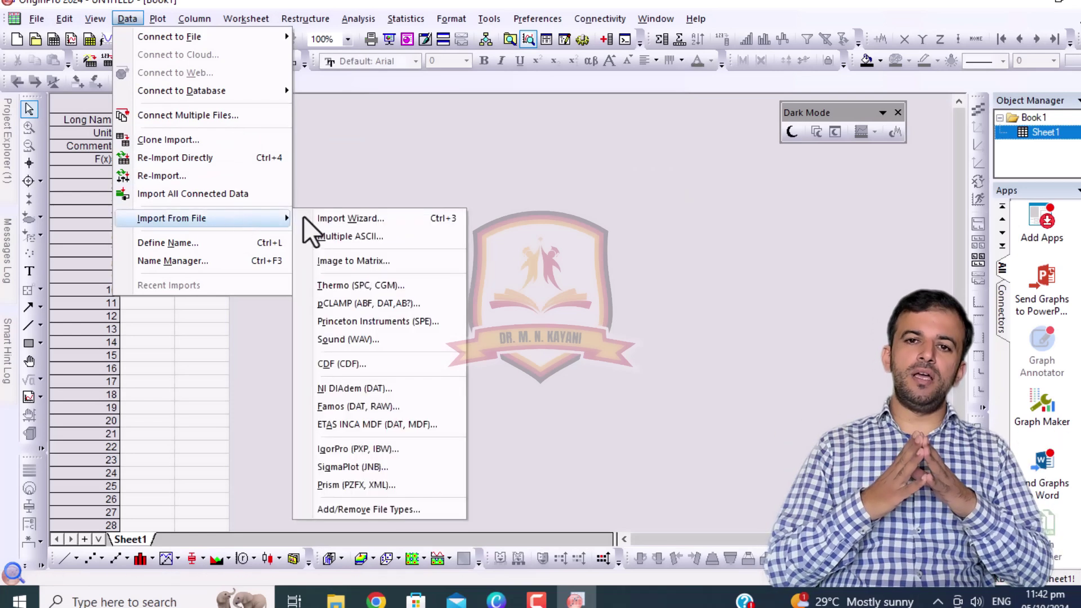
pyautogui.click(367, 221)
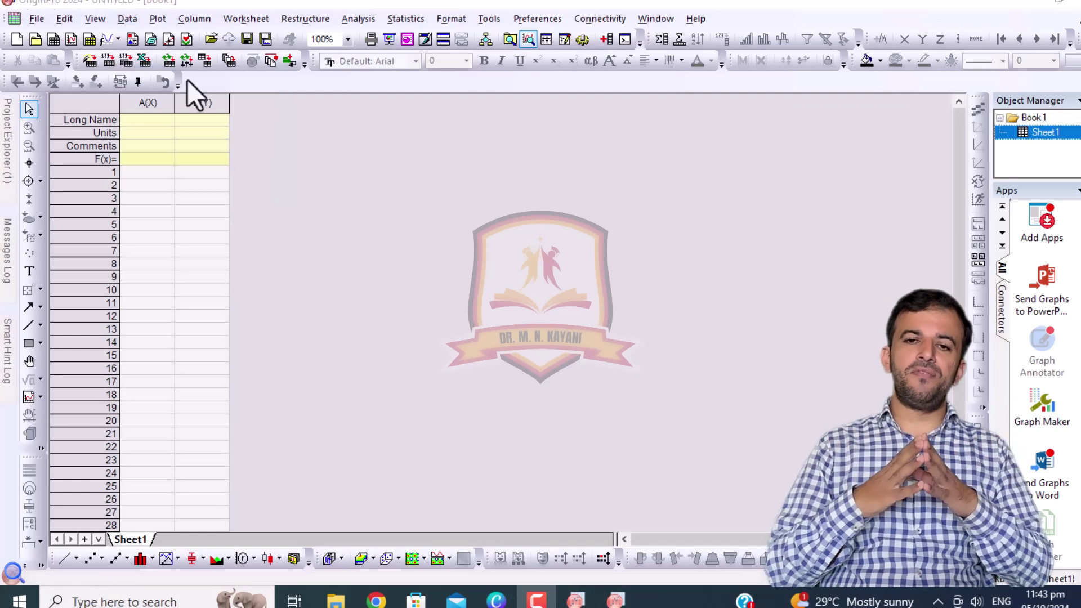
# Step: Switch to the OriginPro 2019b window and view its options for importing data from a file
pyautogui.click(617, 601)
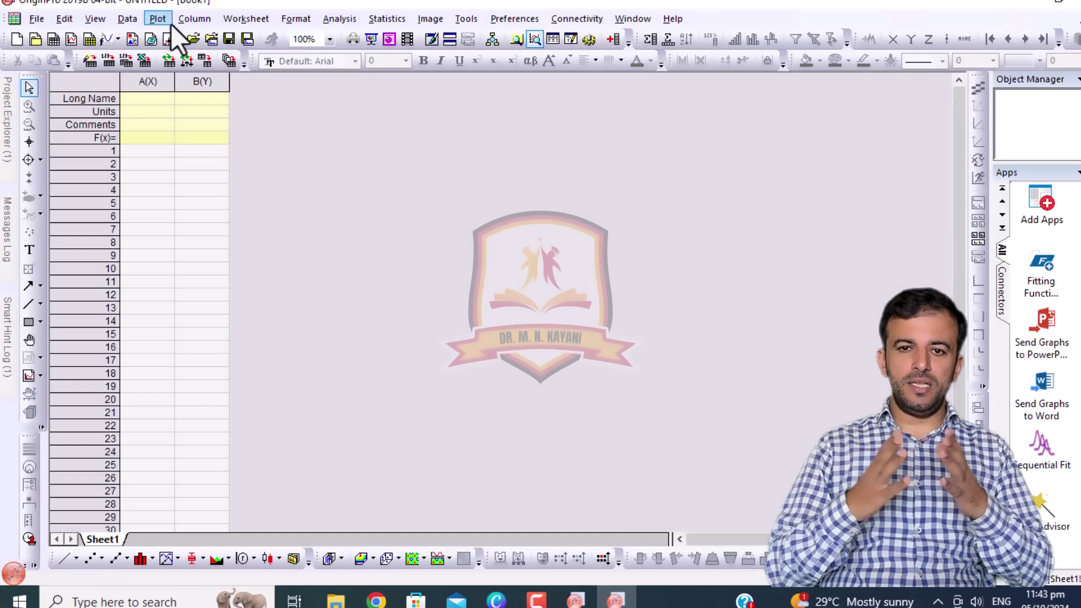
pyautogui.click(129, 16)
pyautogui.moveTo(165, 41)
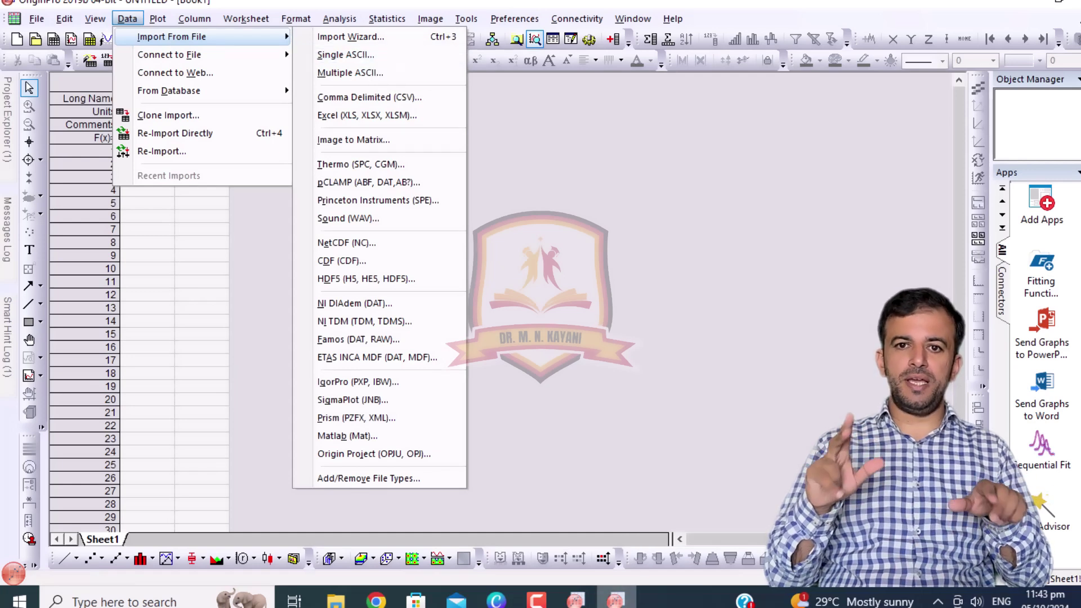
# Step: Switch back to the OriginPro 2024 window and find the Import Wizard among its file import options
pyautogui.click(576, 600)
pyautogui.click(576, 600)
pyautogui.moveTo(565, 549)
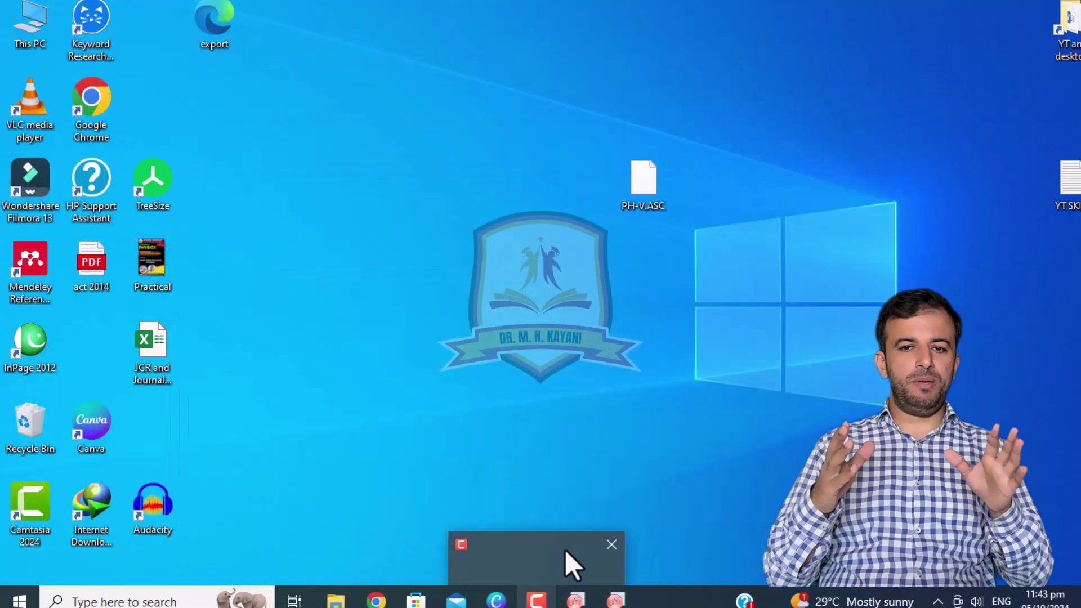
pyautogui.click(575, 601)
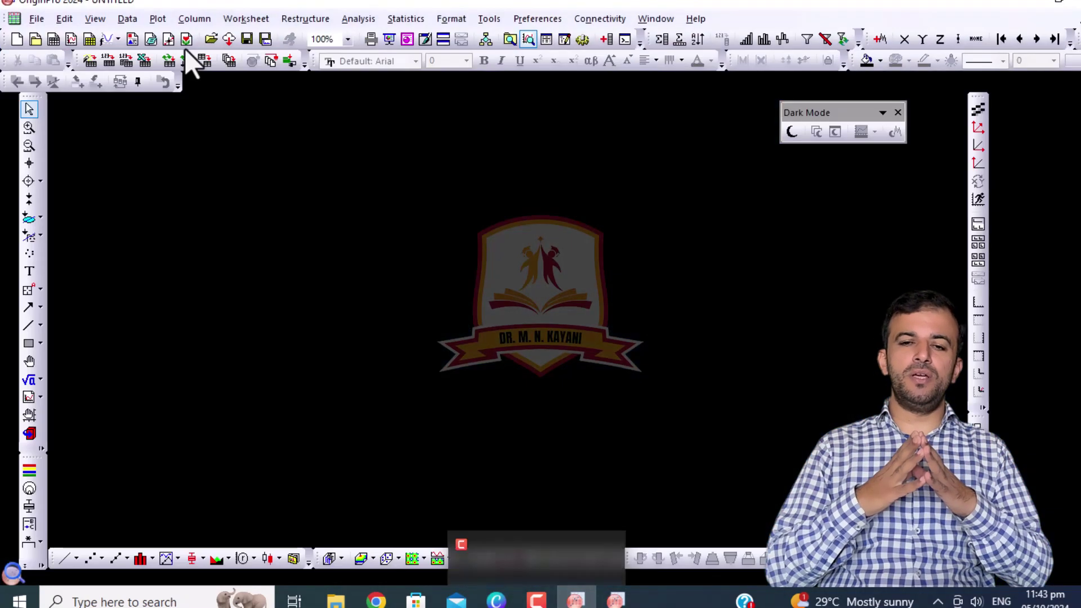
pyautogui.click(127, 18)
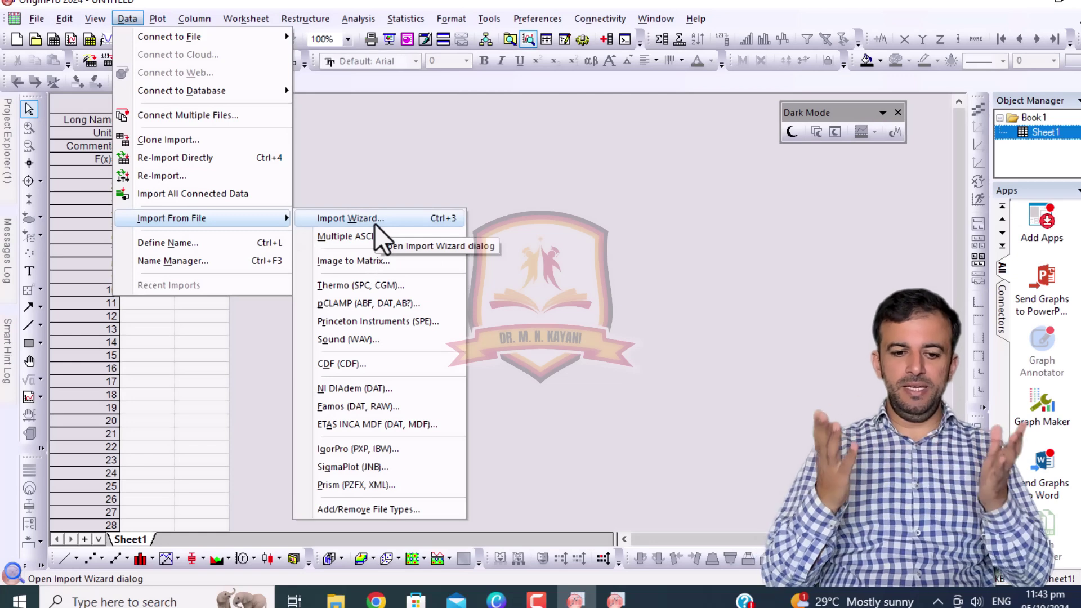
pyautogui.click(386, 218)
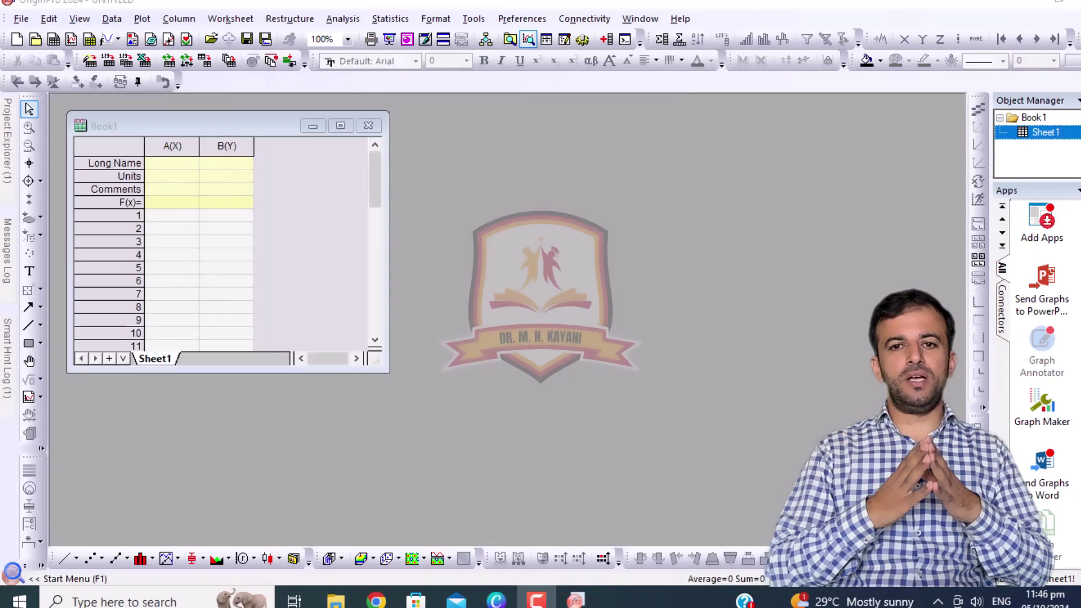
# Step: Maximize the Book1 workbook and open the Import Wizard for it
pyautogui.click(340, 125)
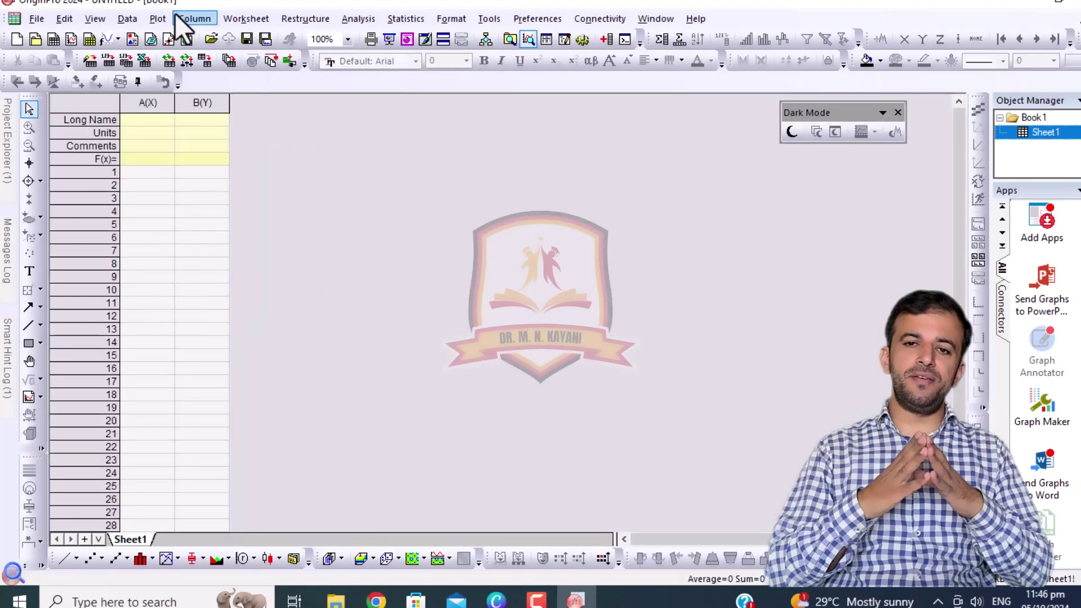
pyautogui.click(124, 21)
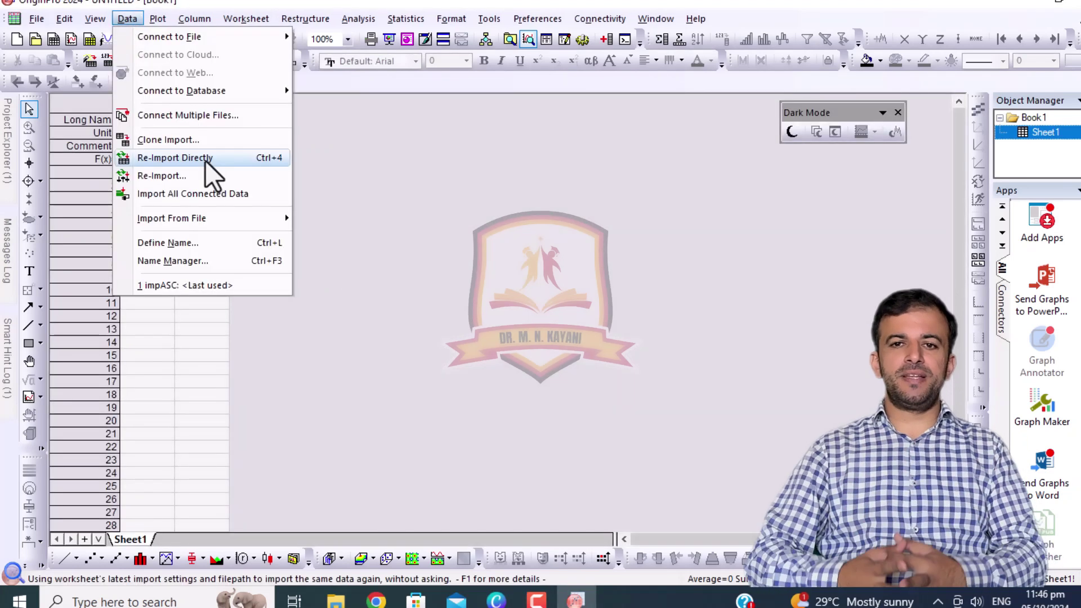
pyautogui.moveTo(251, 225)
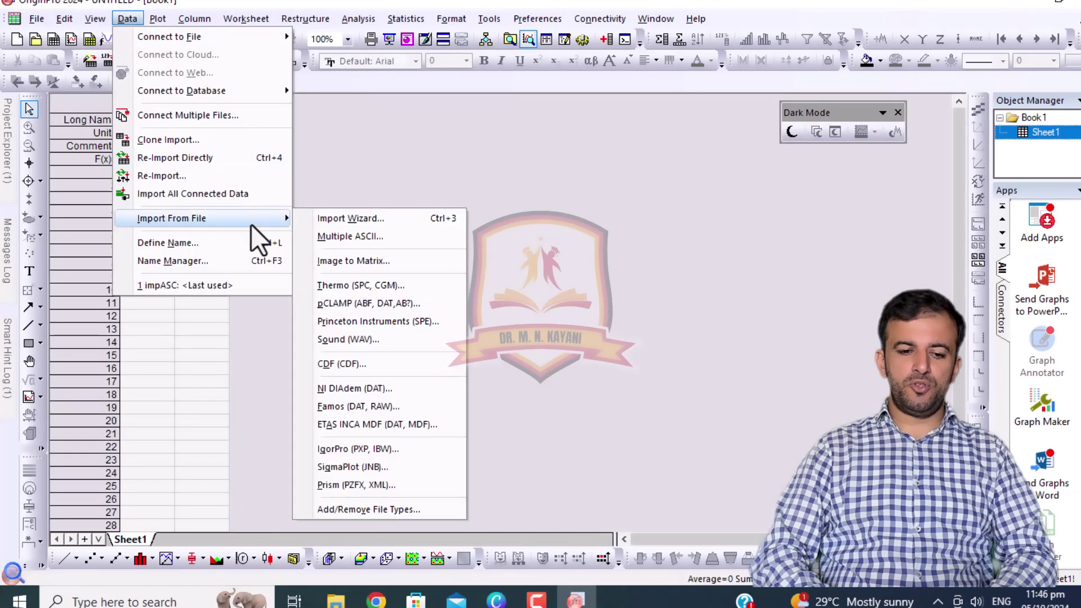
pyautogui.click(396, 219)
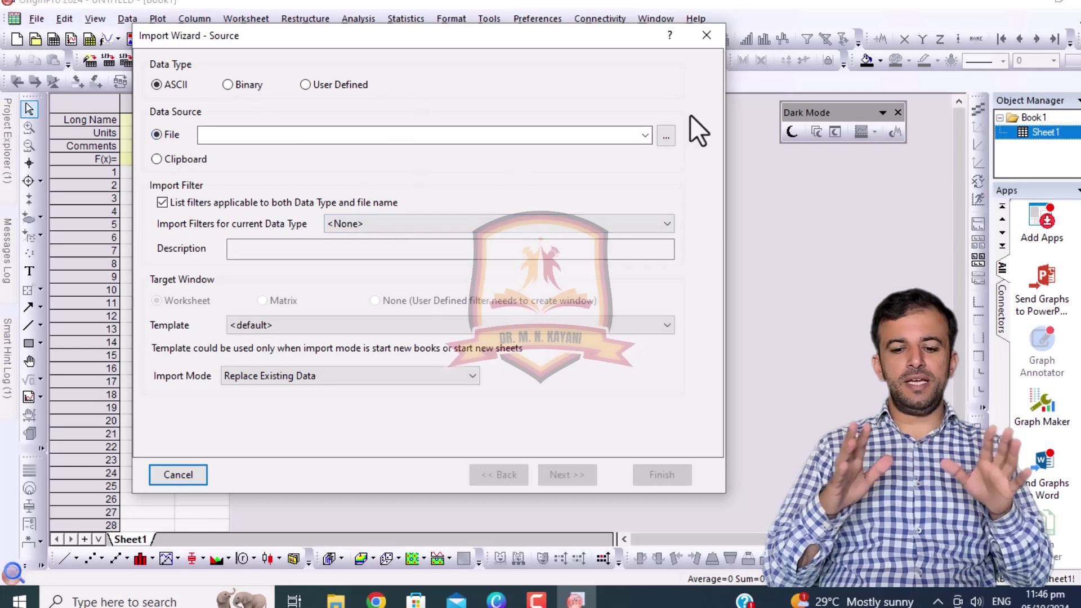
# Step: Import PH-V.ASC from the Desktop as ASCII data, keeping the Origin Folder: ASCII import filter
pyautogui.click(666, 137)
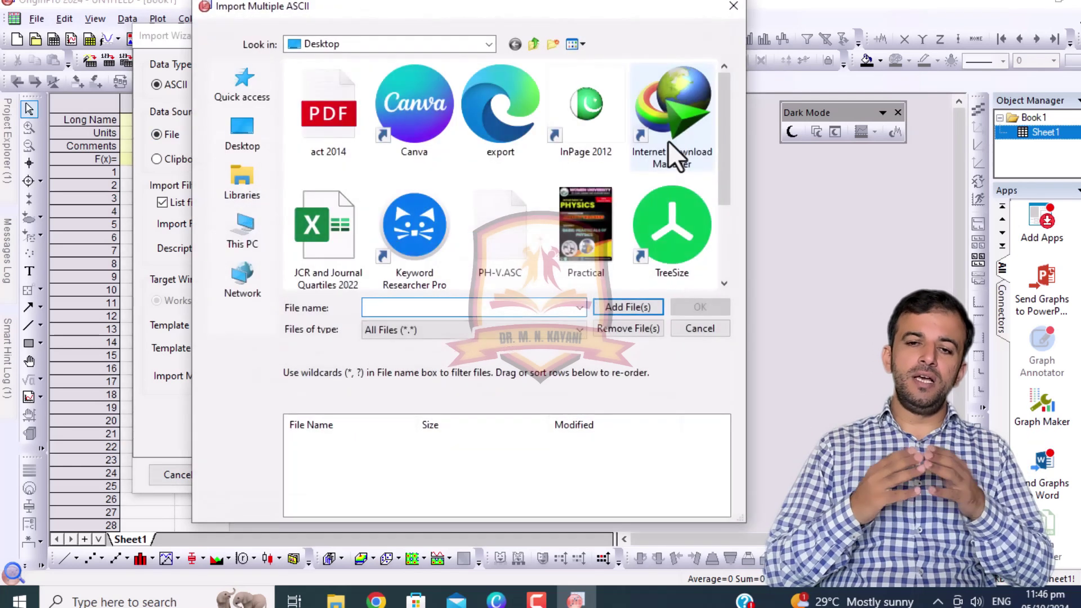
pyautogui.moveTo(724, 126); pyautogui.dragTo(722, 123)
pyautogui.doubleClick(485, 249)
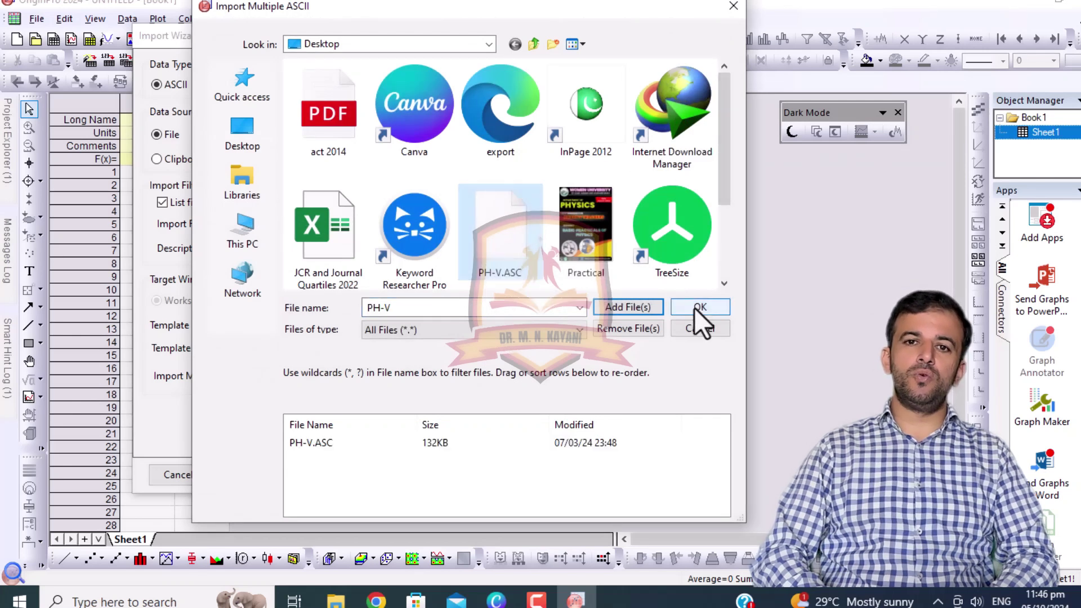
pyautogui.click(704, 310)
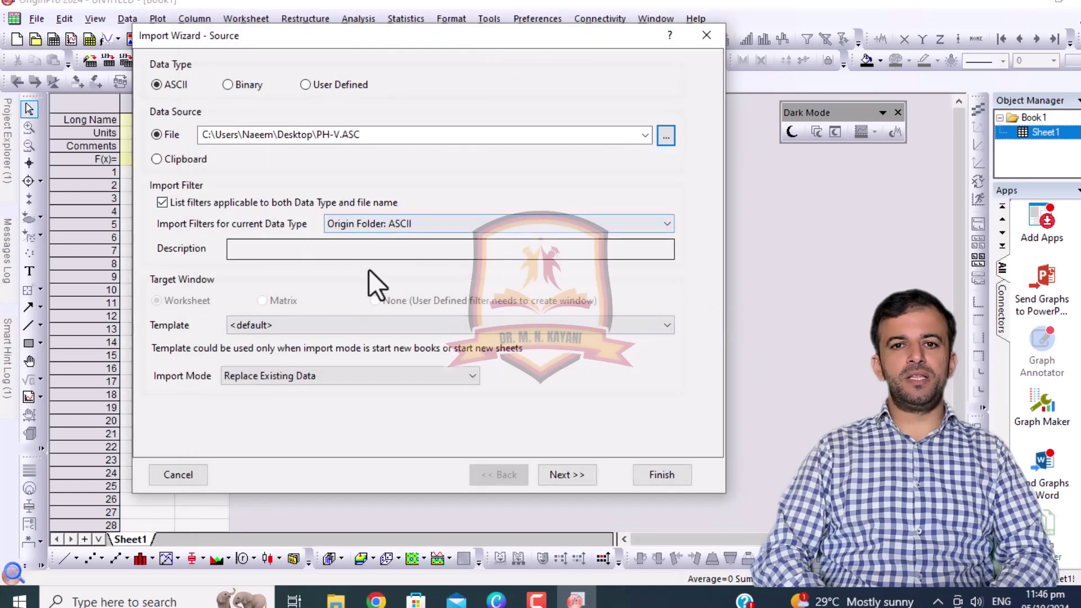
pyautogui.click(459, 228)
pyautogui.click(458, 229)
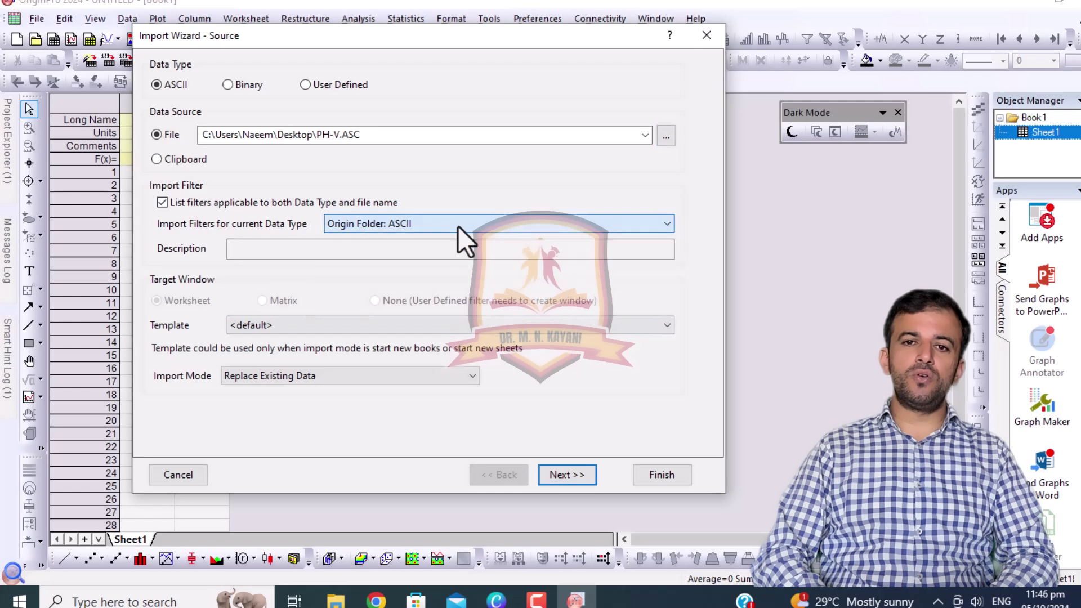
pyautogui.click(656, 484)
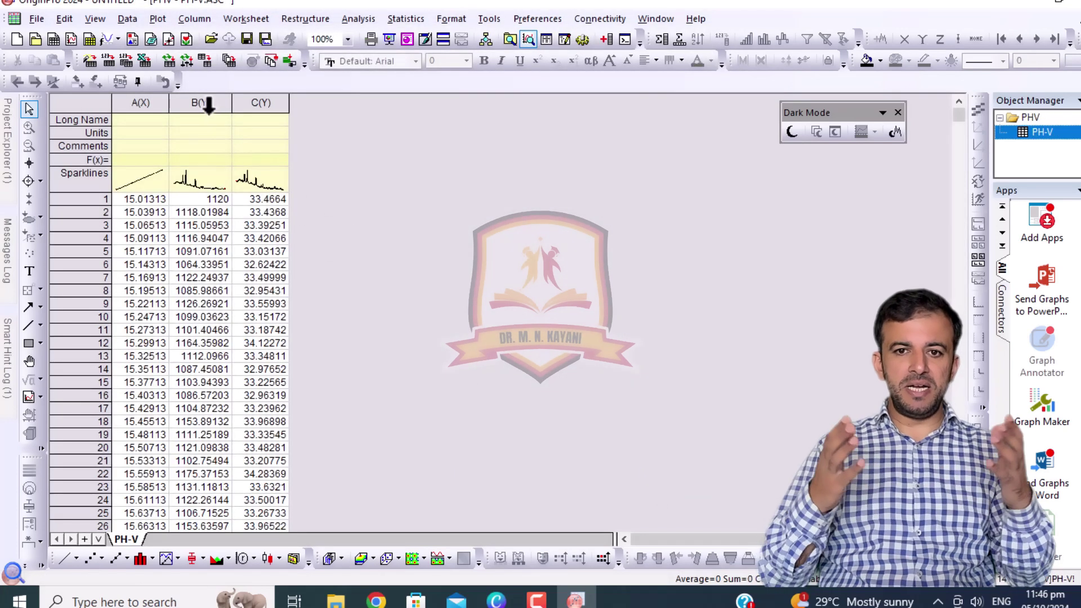
# Step: Plot column B(Y) against column A(X) of the PH-V sheet as a line graph
pyautogui.click(208, 105)
pyautogui.keyDown('ctrl'); pyautogui.click(145, 104); pyautogui.keyUp('ctrl')
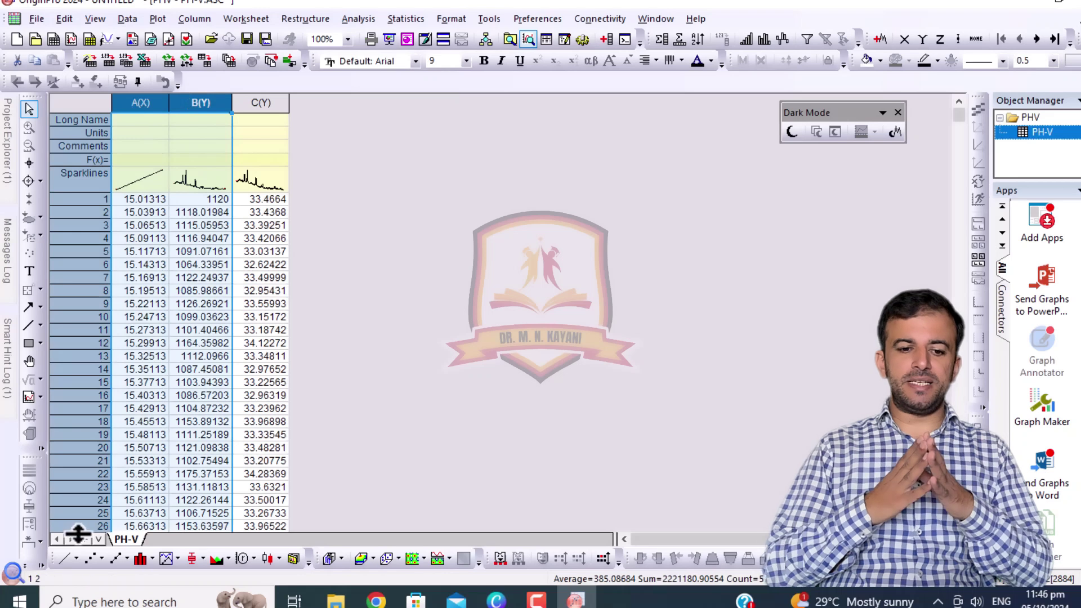
pyautogui.click(63, 558)
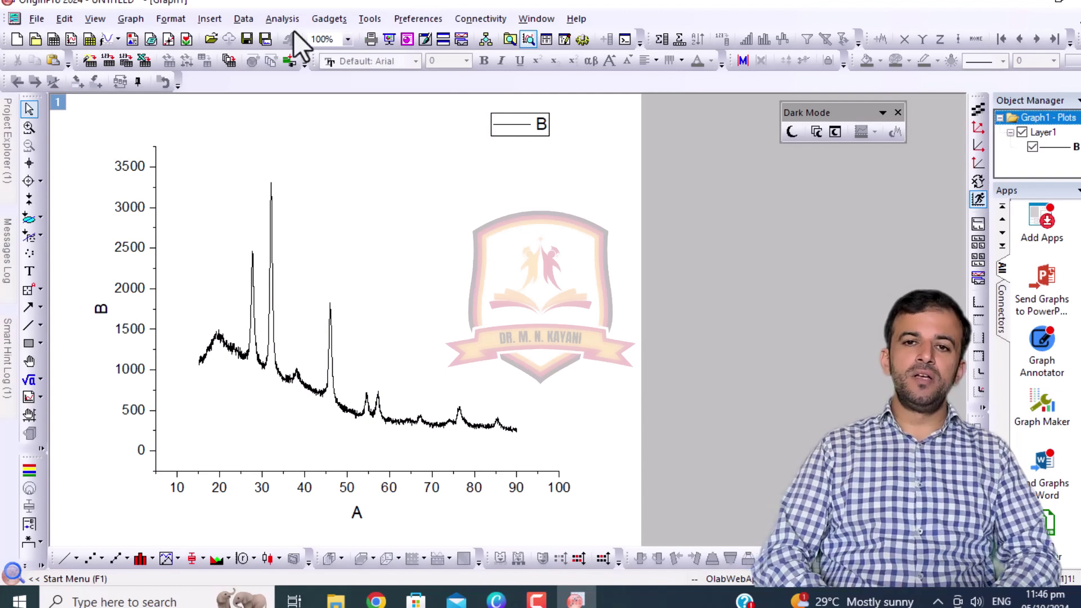
pyautogui.click(275, 20)
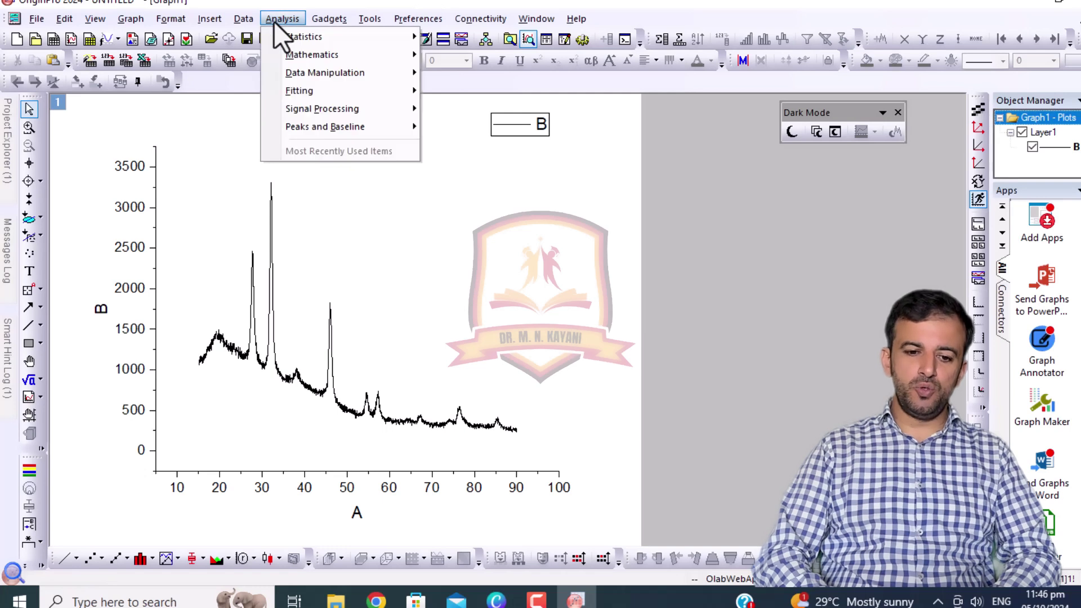
pyautogui.moveTo(366, 113)
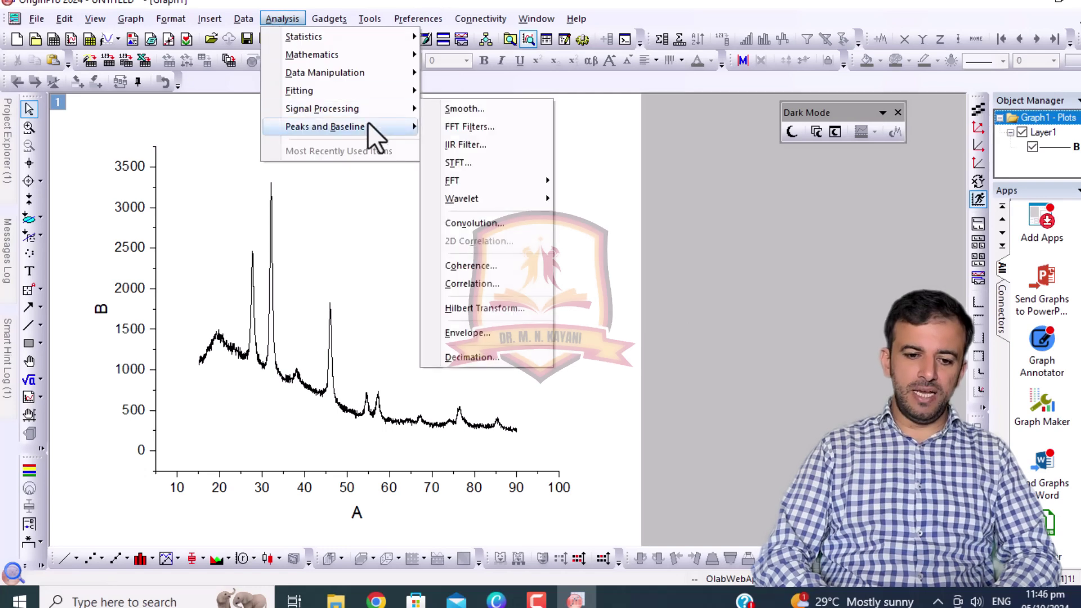
pyautogui.moveTo(371, 132)
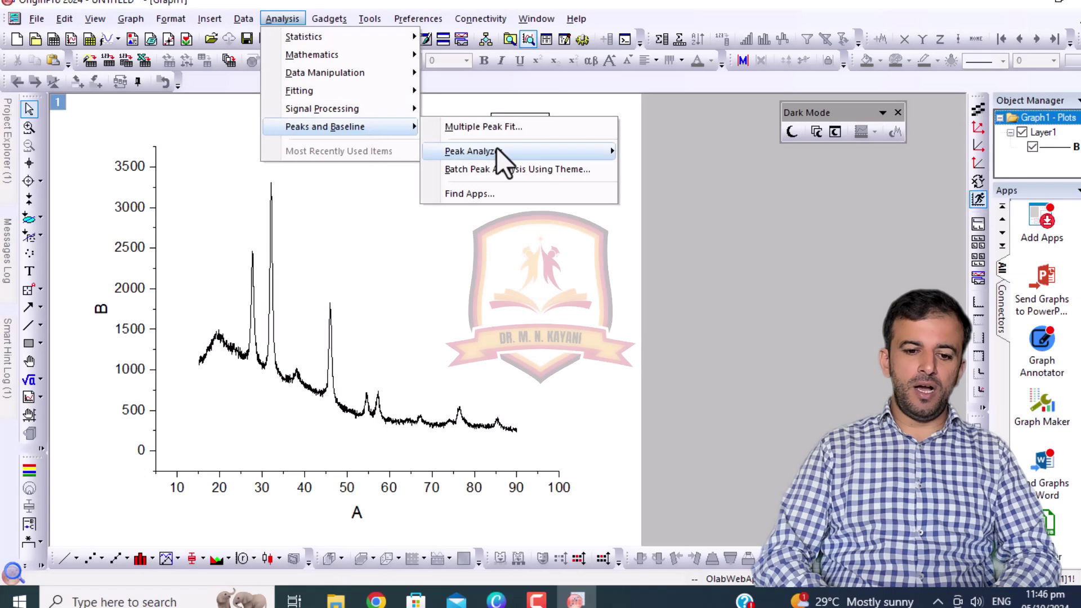
pyautogui.moveTo(488, 153)
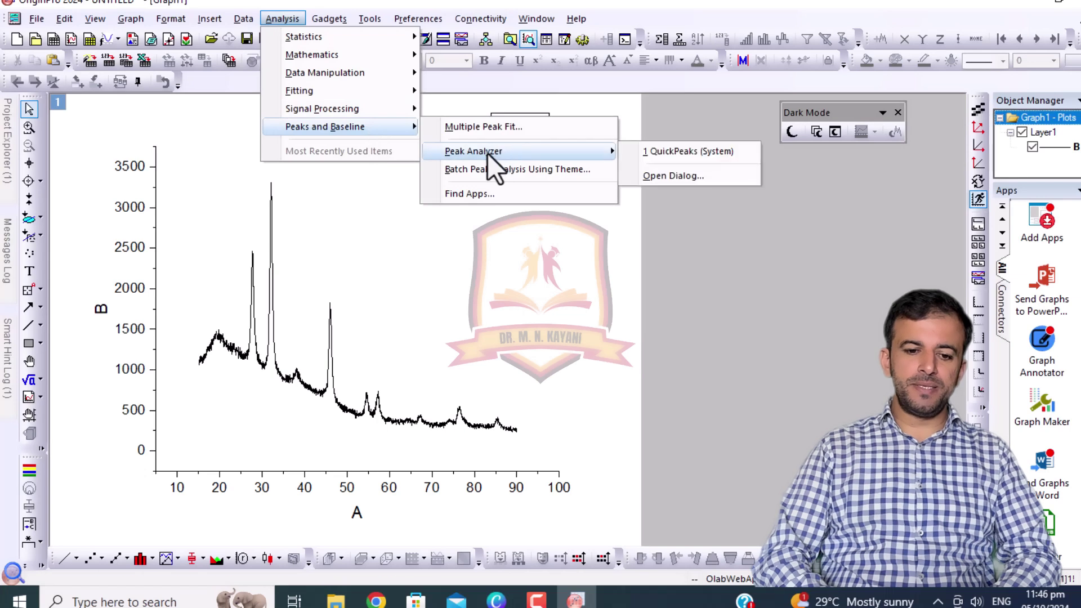
pyautogui.click(678, 179)
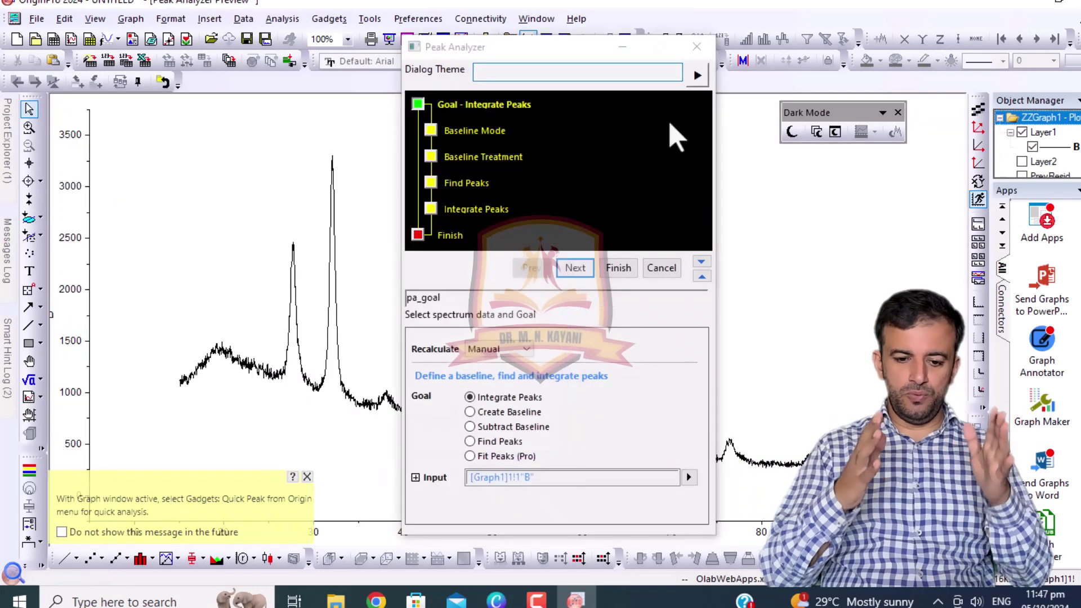
pyautogui.click(707, 39)
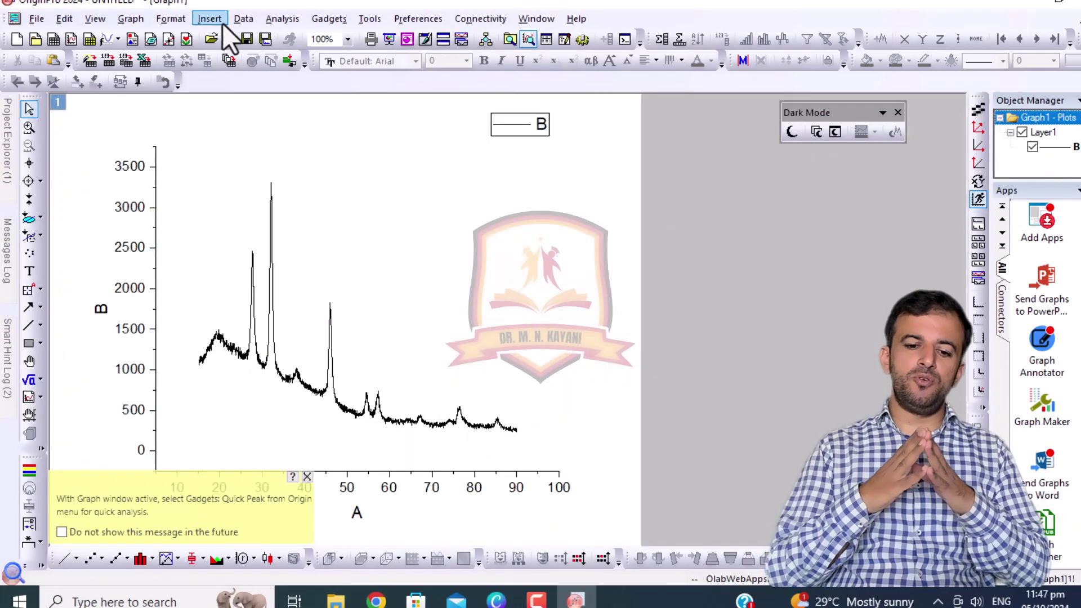
# Step: Open the Peak Analyzer for the line graph, set its goal to Find Peaks with Manual recalculation, and continue to the baseline mode page
pyautogui.click(281, 19)
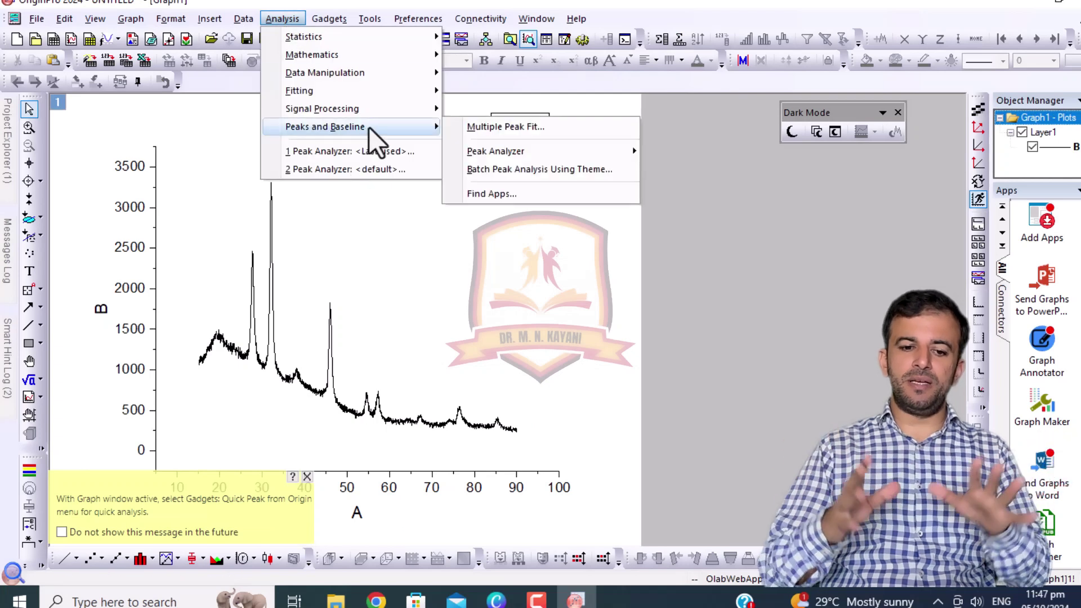
pyautogui.moveTo(516, 151)
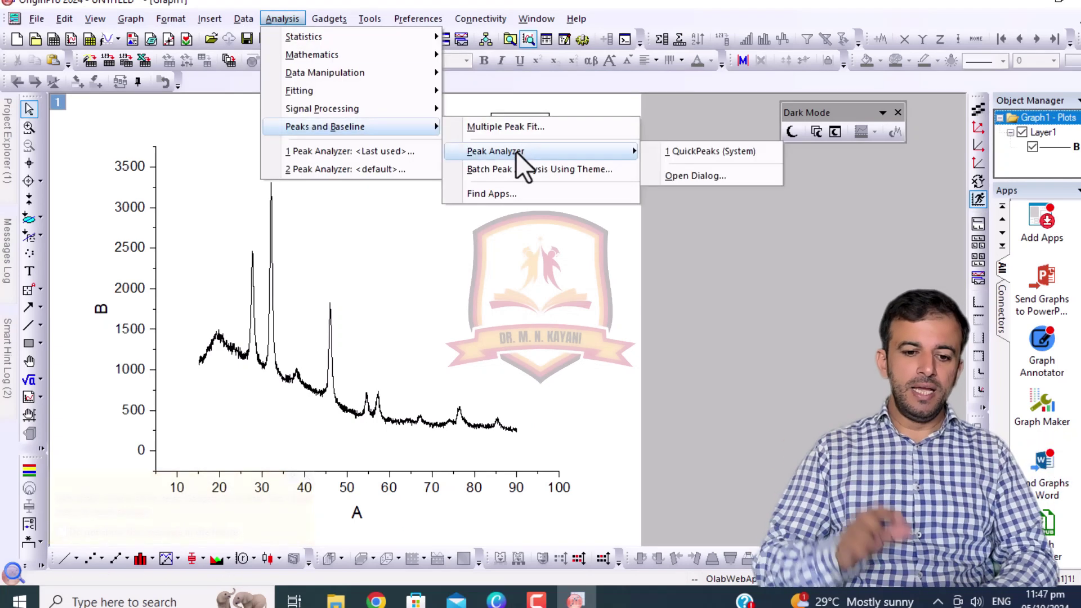
pyautogui.click(705, 176)
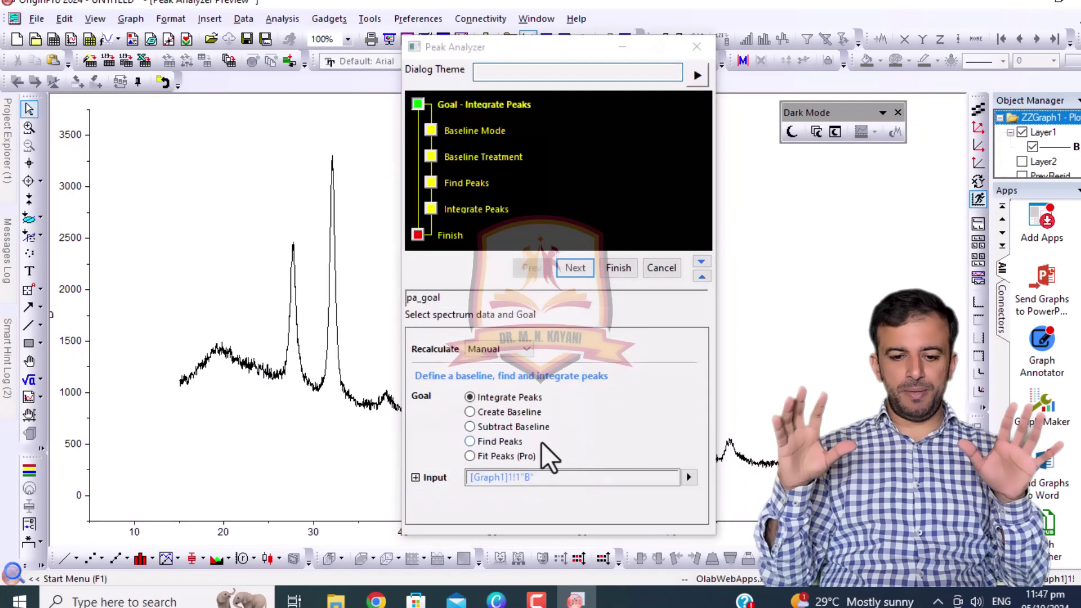
pyautogui.click(490, 441)
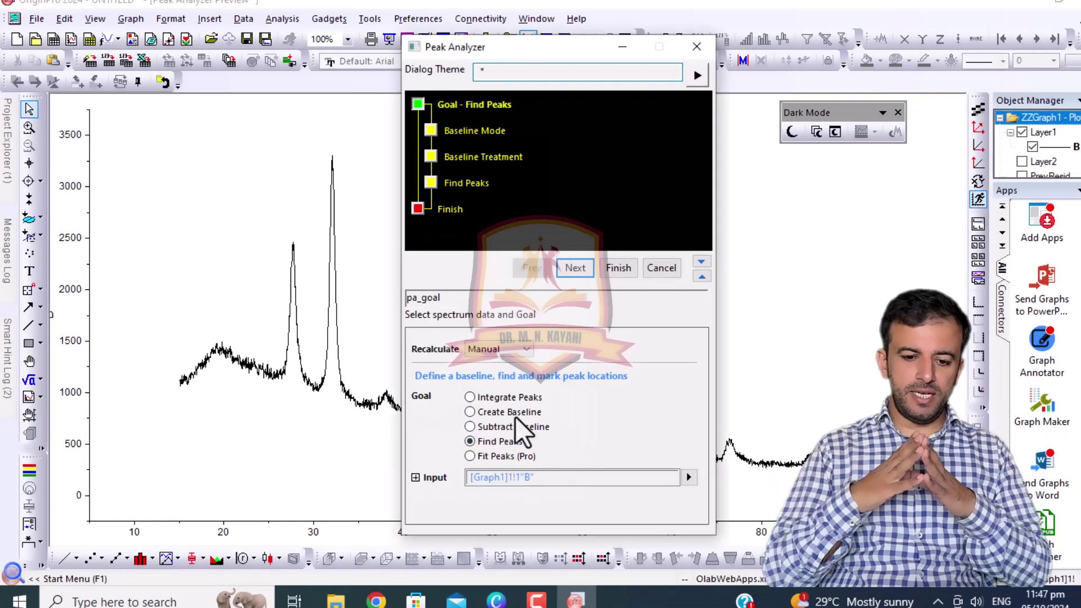
pyautogui.click(495, 349)
pyautogui.click(495, 349)
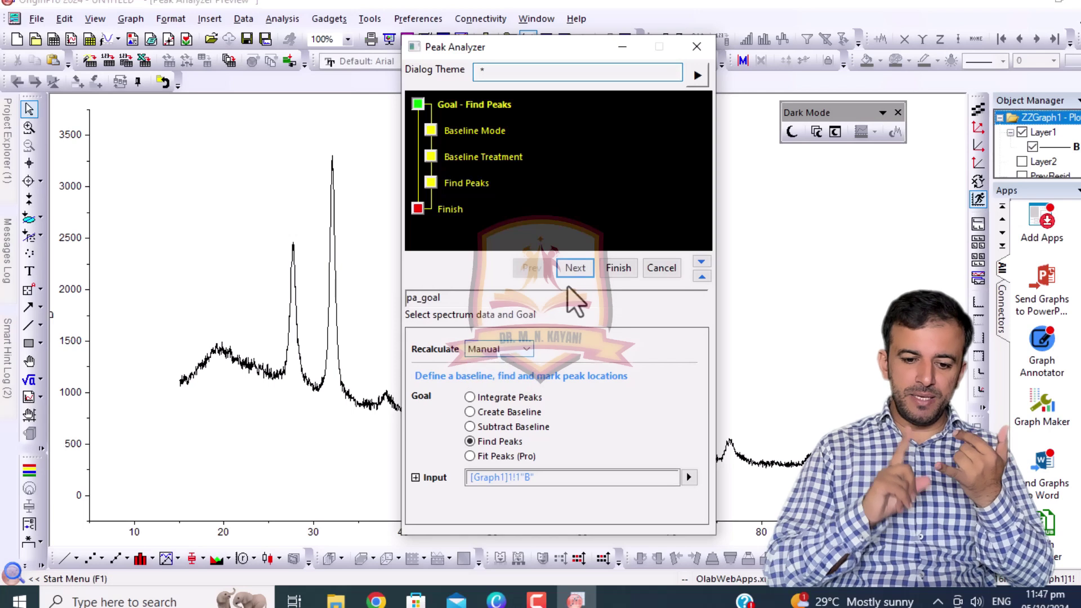
pyautogui.click(572, 268)
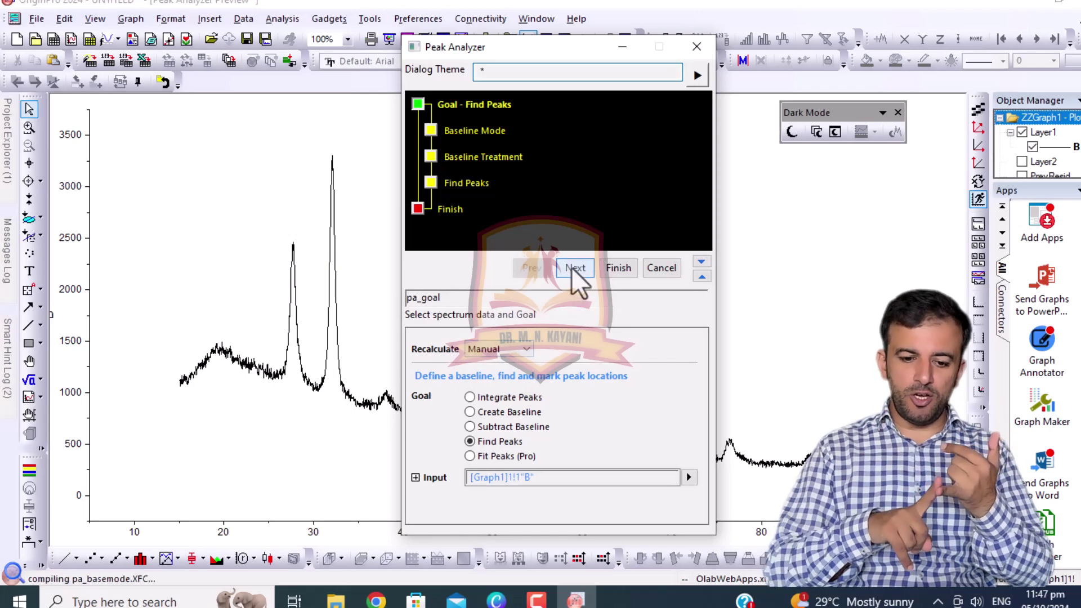
# Step: Review the available baseline modes, keep Constant at Minimum, and continue in the Peak Analyzer
pyautogui.click(736, 464)
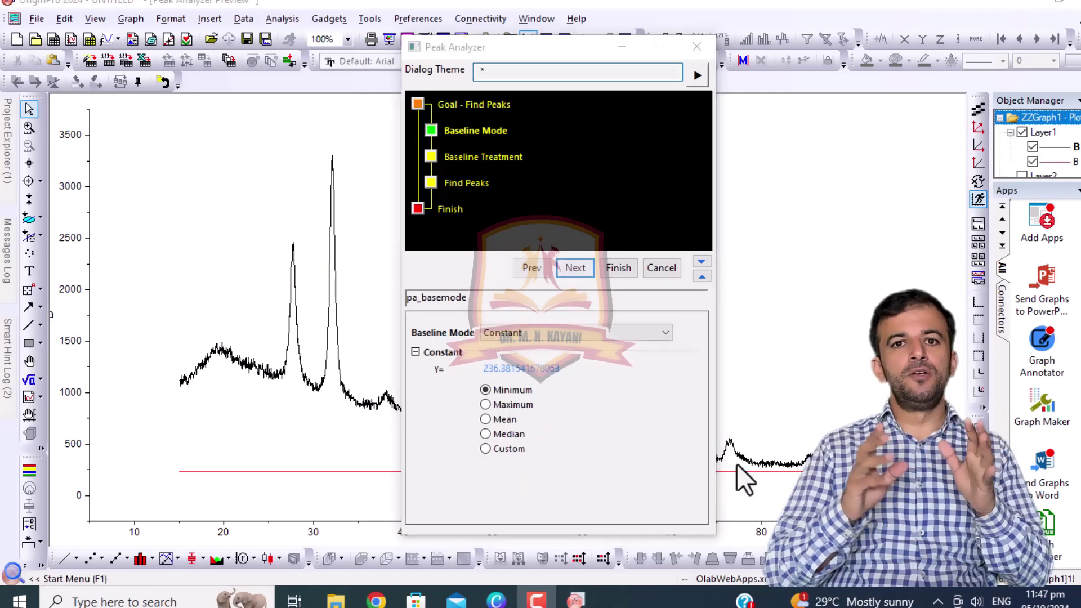
pyautogui.click(571, 338)
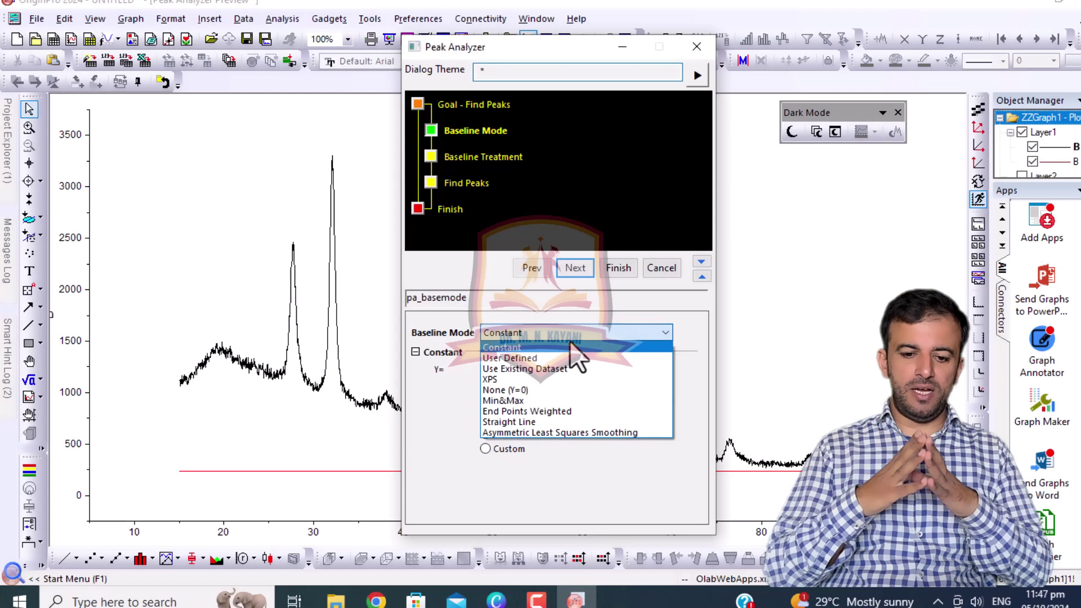
pyautogui.click(661, 298)
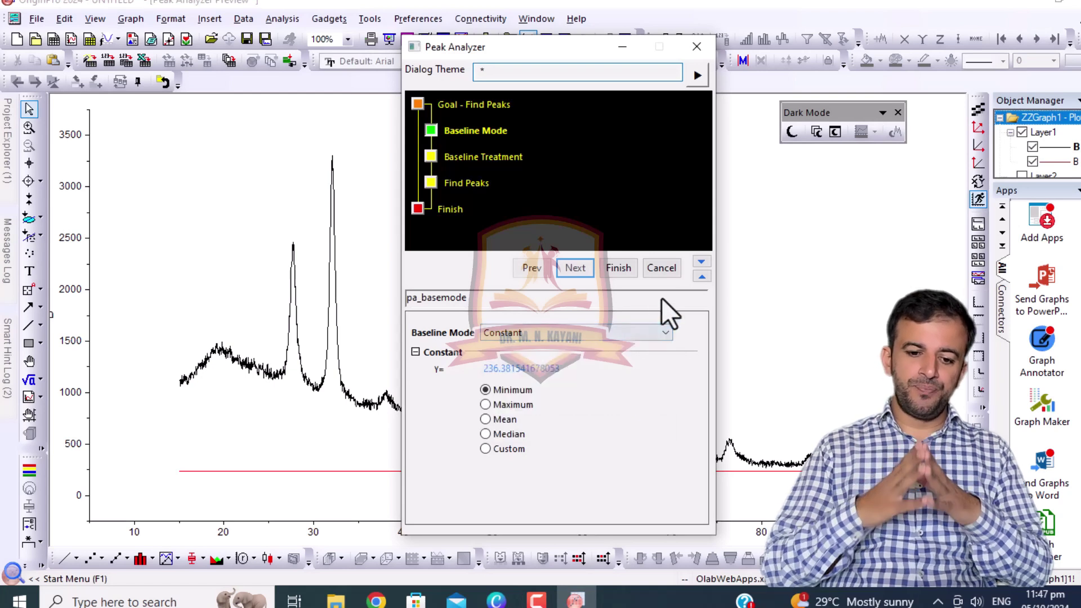
pyautogui.click(575, 269)
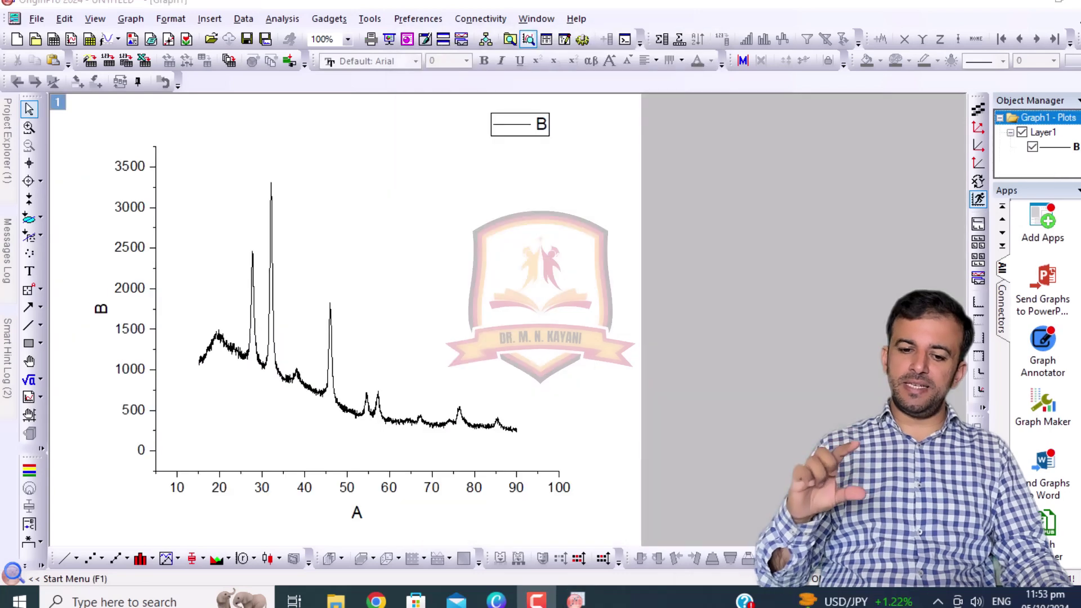
# Step: Open the Peak Analyzer dialog for the line graph again, choose Find Peaks as the goal, and advance to the baseline mode page
pyautogui.click(272, 16)
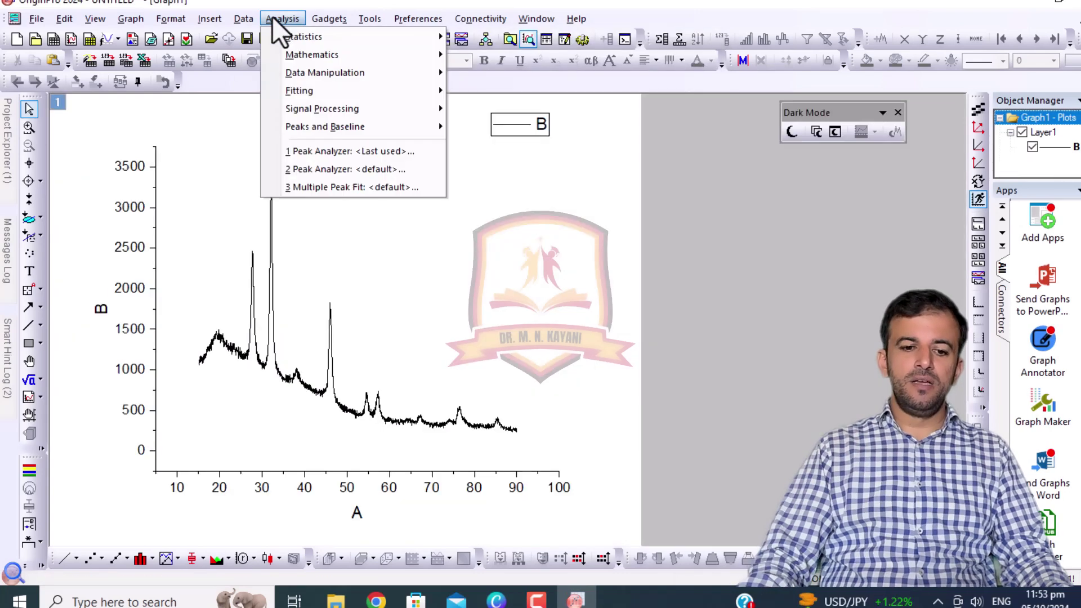
pyautogui.moveTo(346, 126)
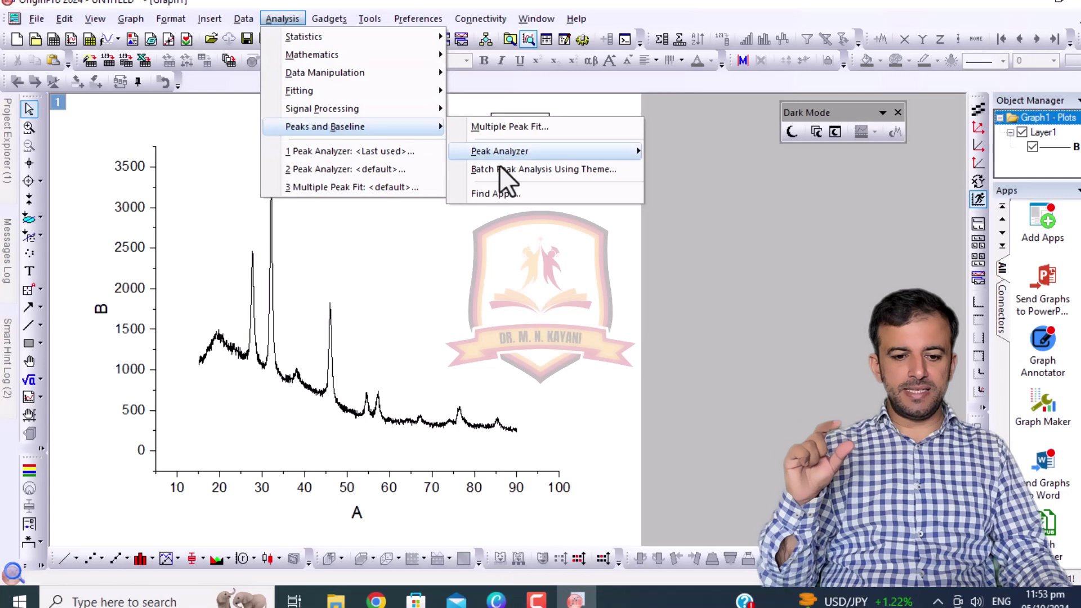
pyautogui.moveTo(519, 155)
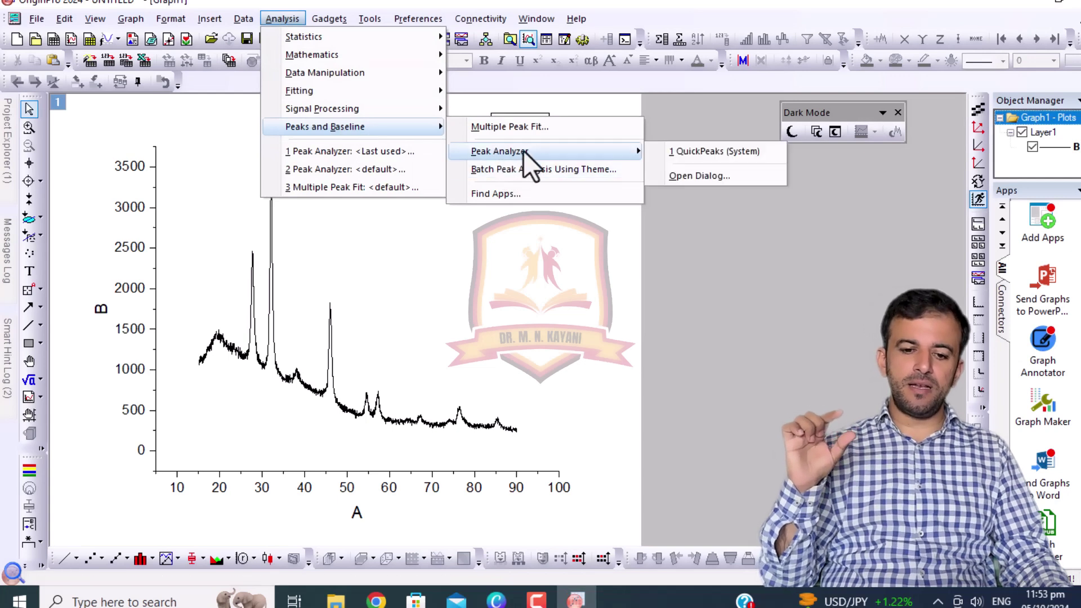
pyautogui.click(691, 182)
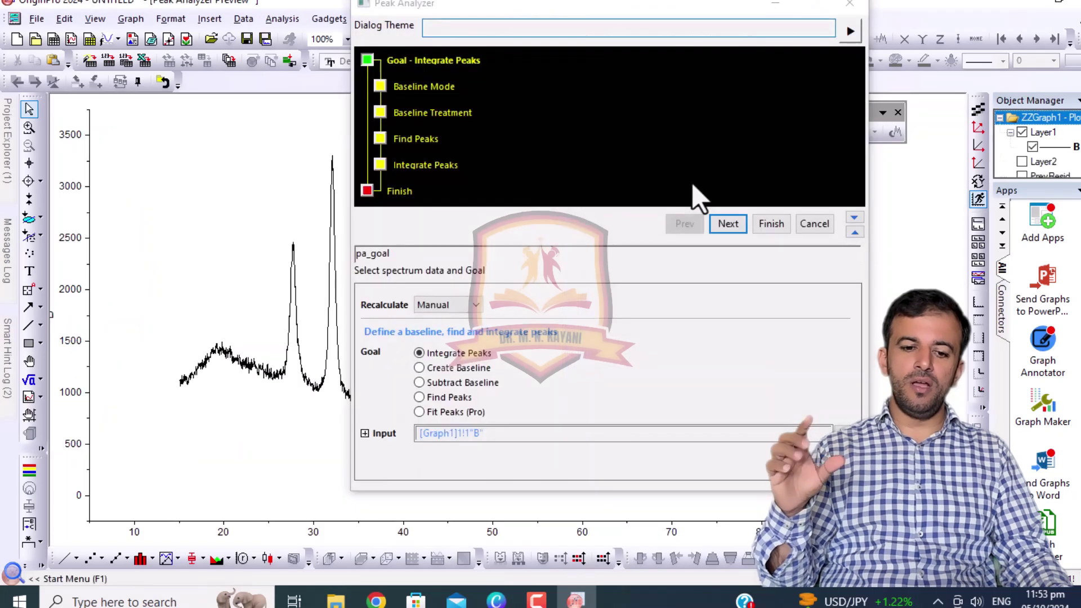
pyautogui.click(434, 372)
pyautogui.click(439, 383)
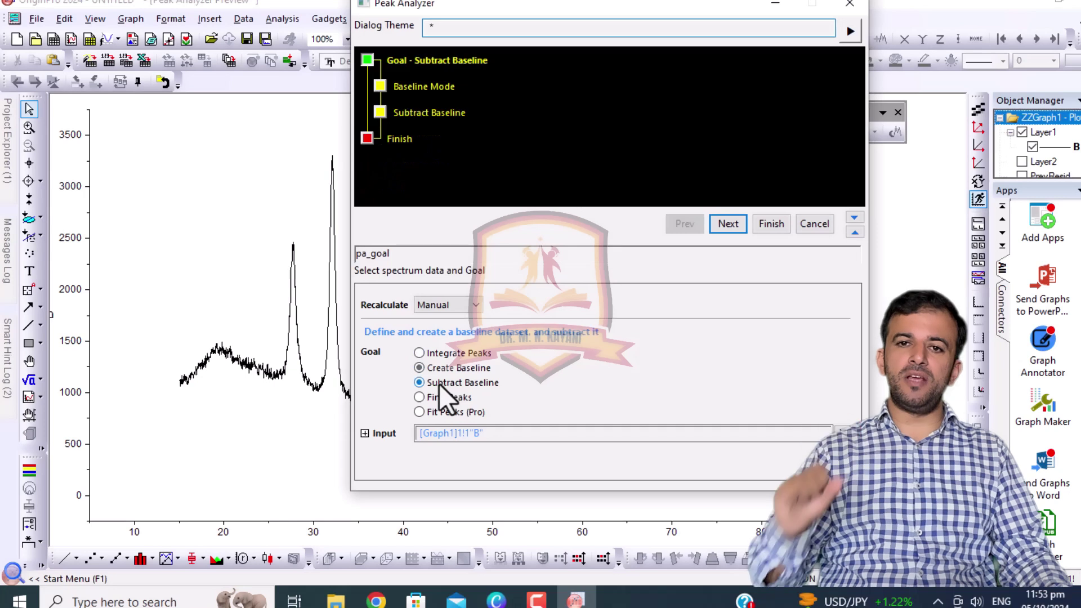
pyautogui.click(431, 396)
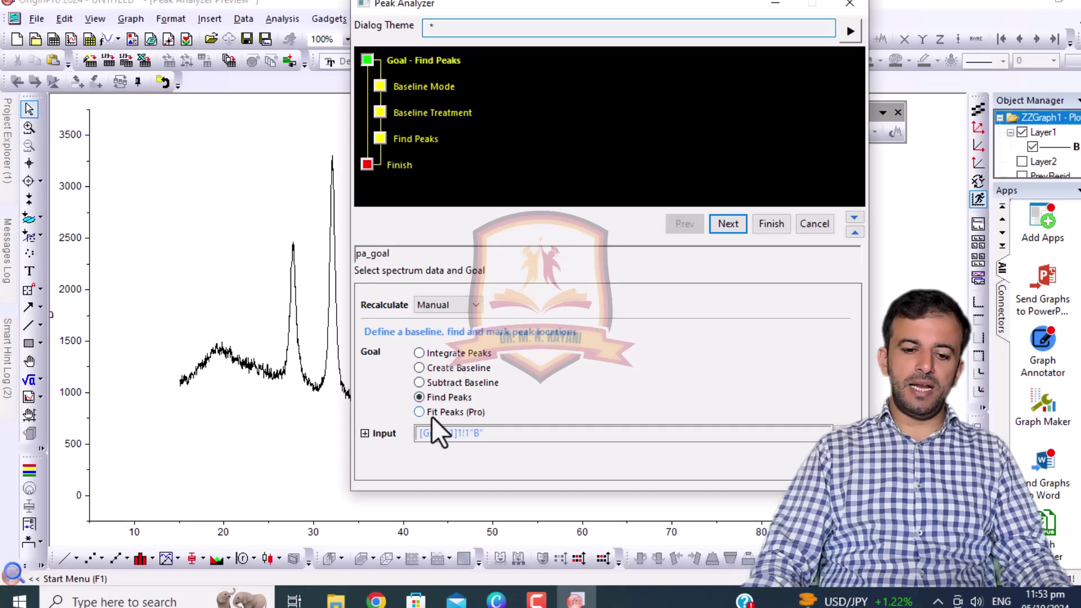
pyautogui.click(440, 412)
pyautogui.click(445, 395)
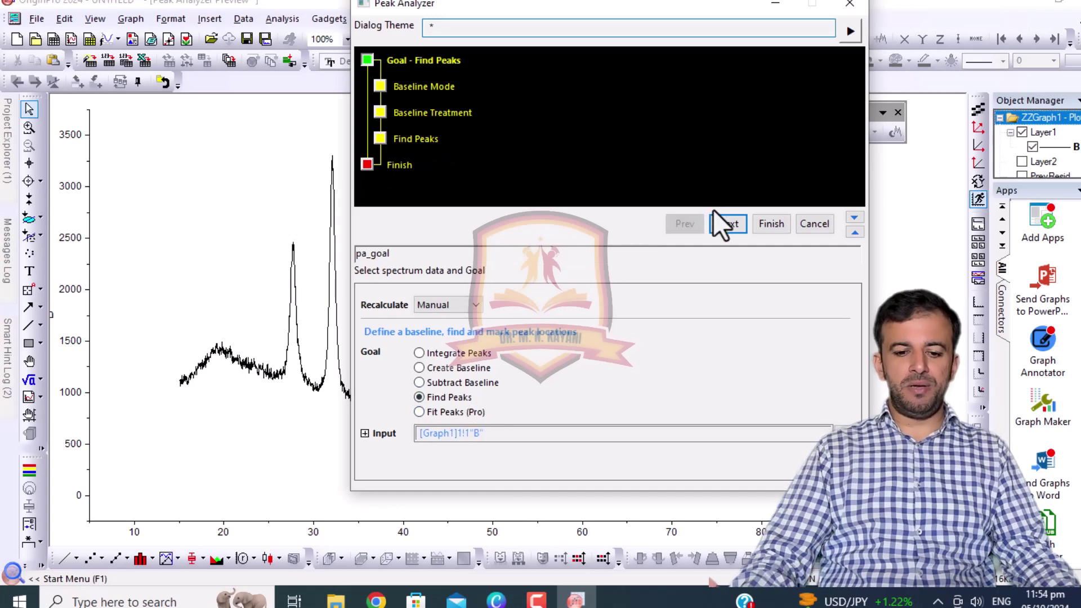
pyautogui.click(727, 224)
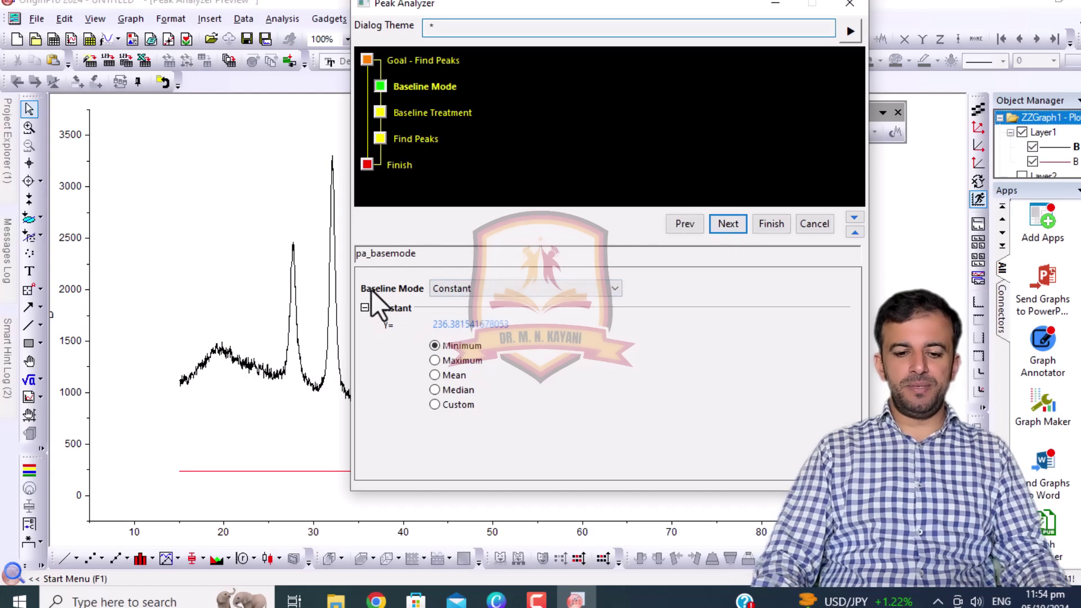
# Step: Keep the Constant baseline at Minimum without subtracting it, and find the peaks with the default settings
pyautogui.click(735, 224)
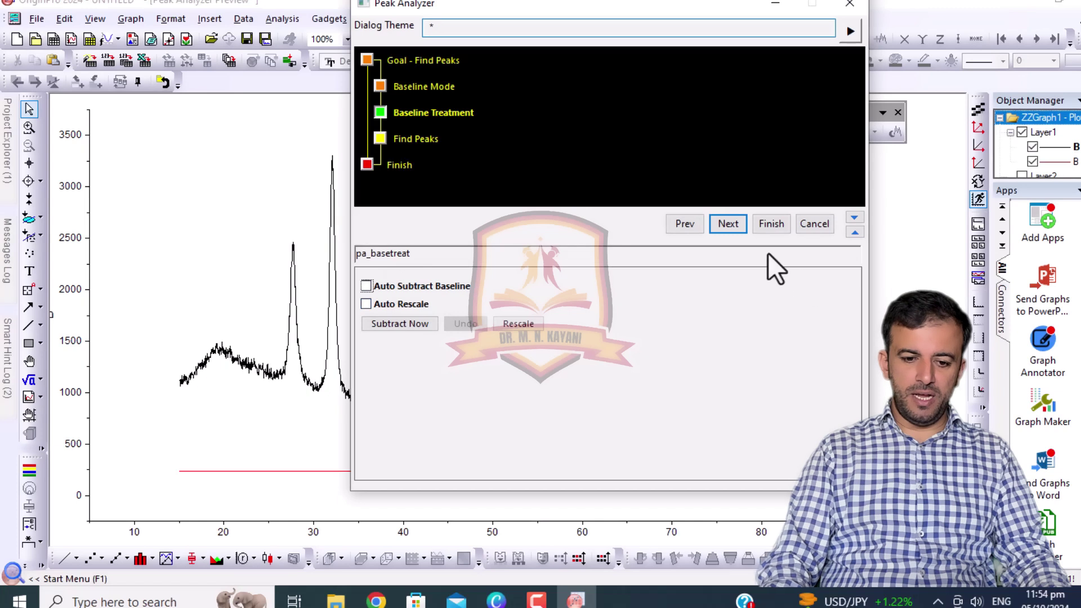
pyautogui.click(728, 225)
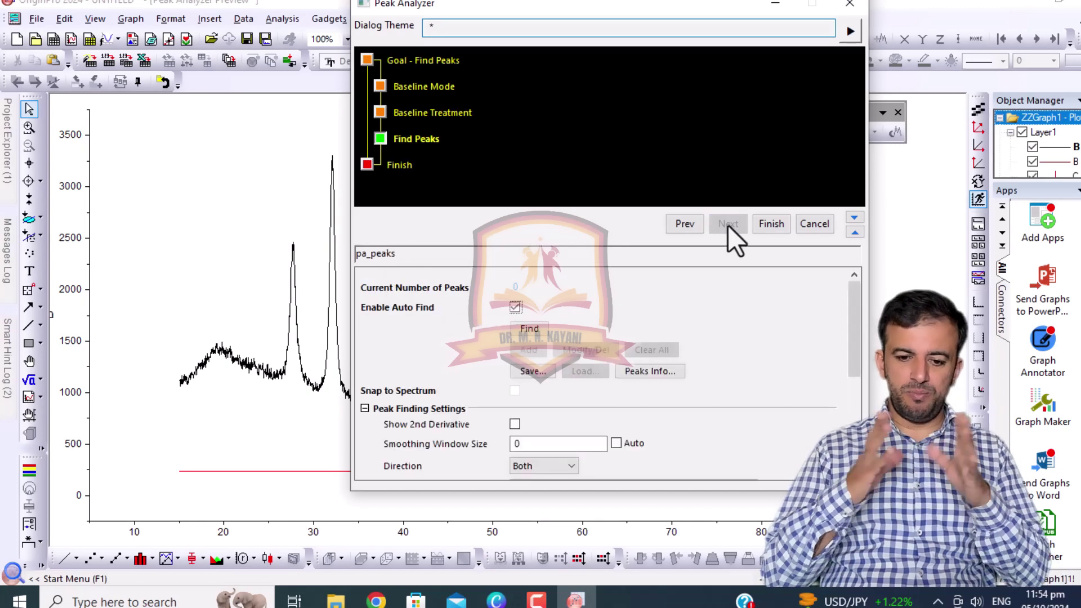
pyautogui.click(522, 329)
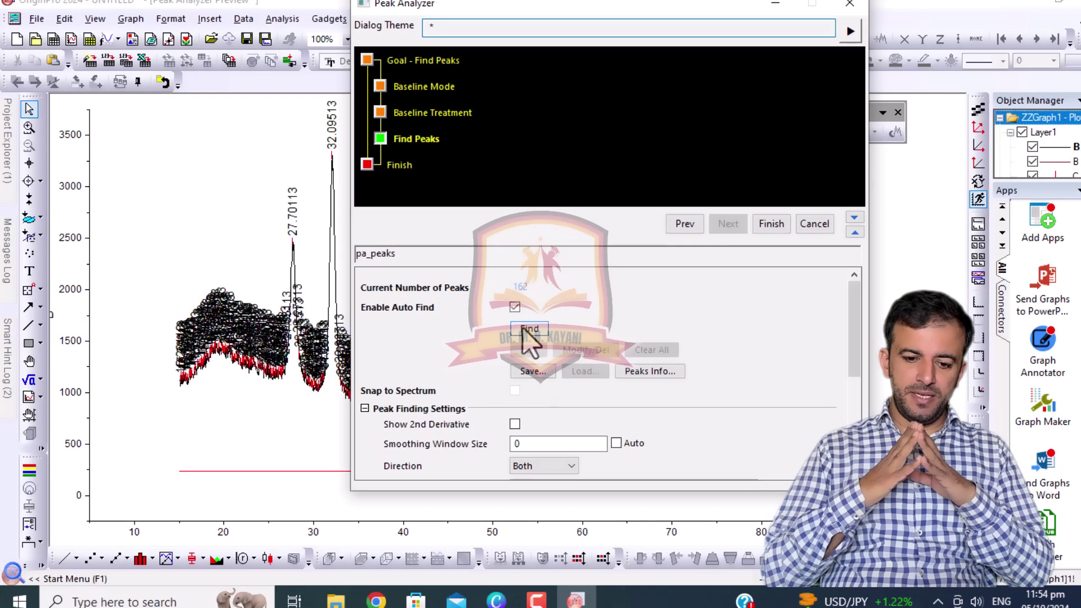
pyautogui.moveTo(520, 13); pyautogui.dragTo(842, 1)
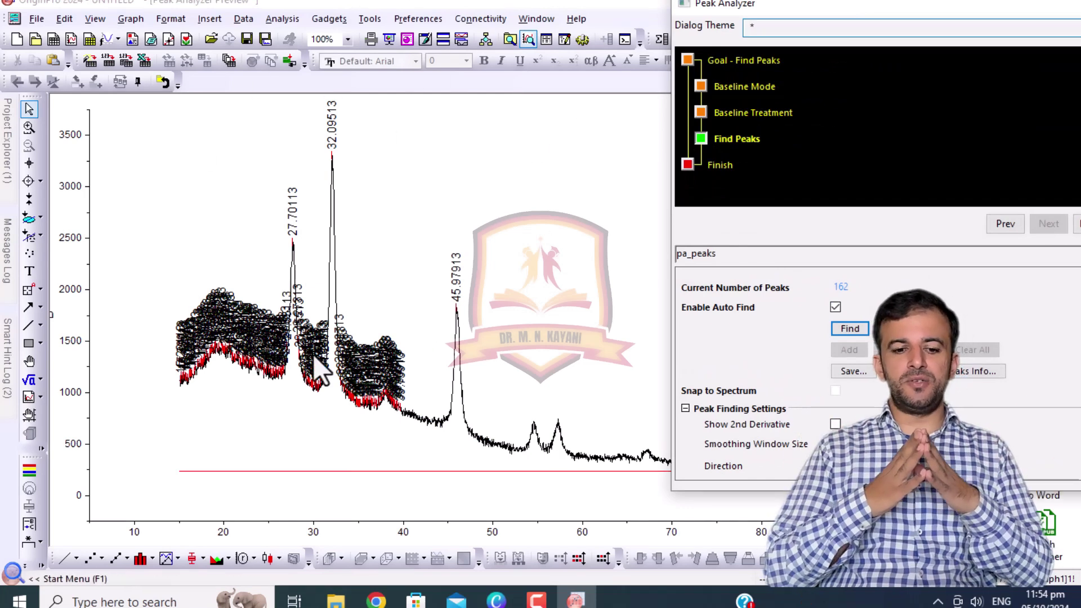
pyautogui.moveTo(522, 461); pyautogui.dragTo(704, 489)
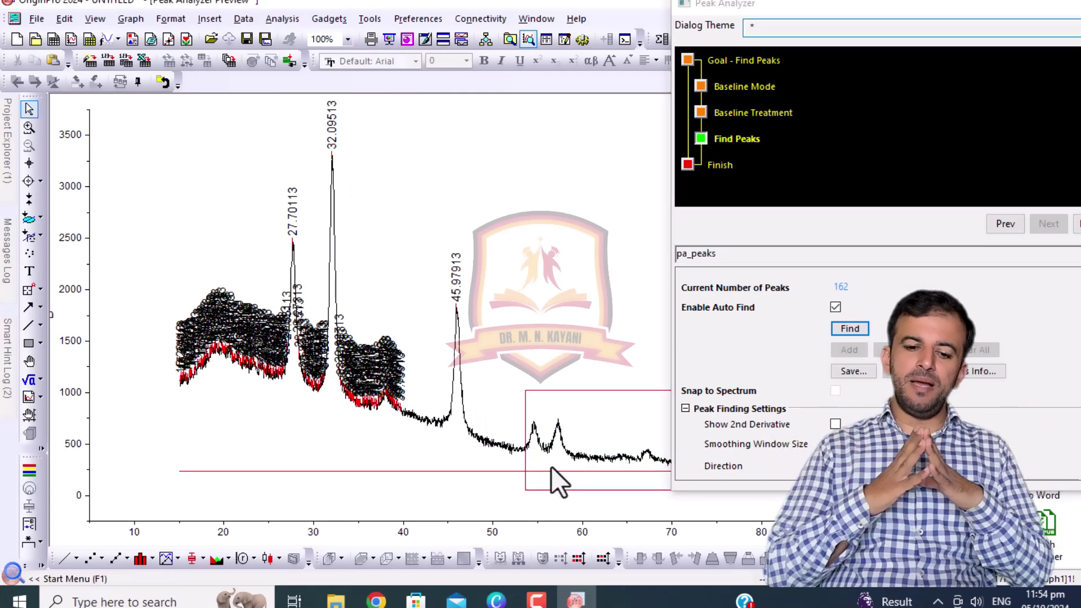
pyautogui.moveTo(414, 351); pyautogui.dragTo(619, 481)
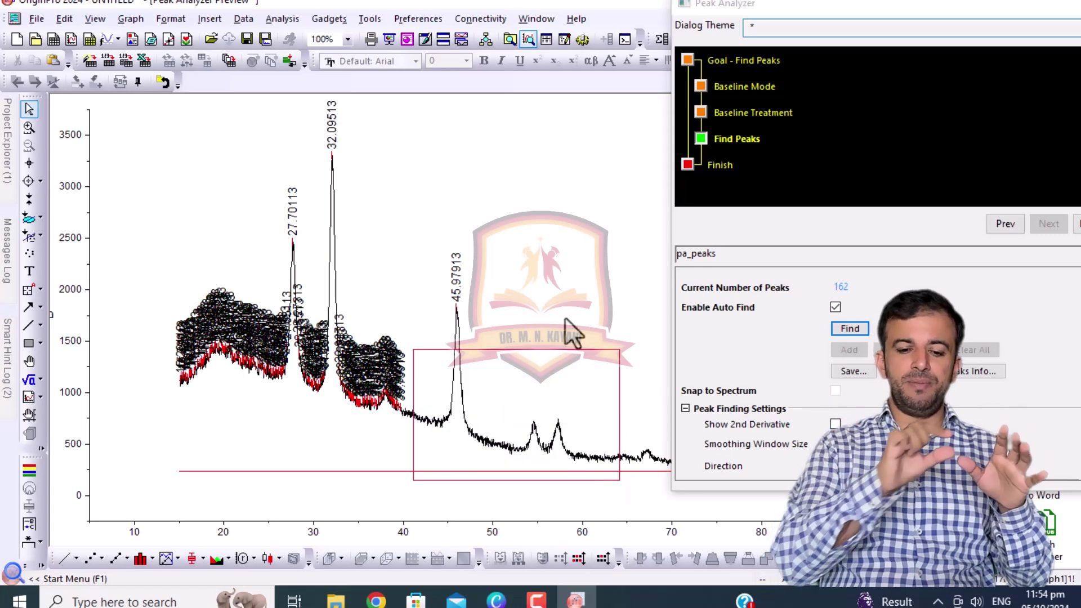
pyautogui.moveTo(830, 12); pyautogui.dragTo(648, 1)
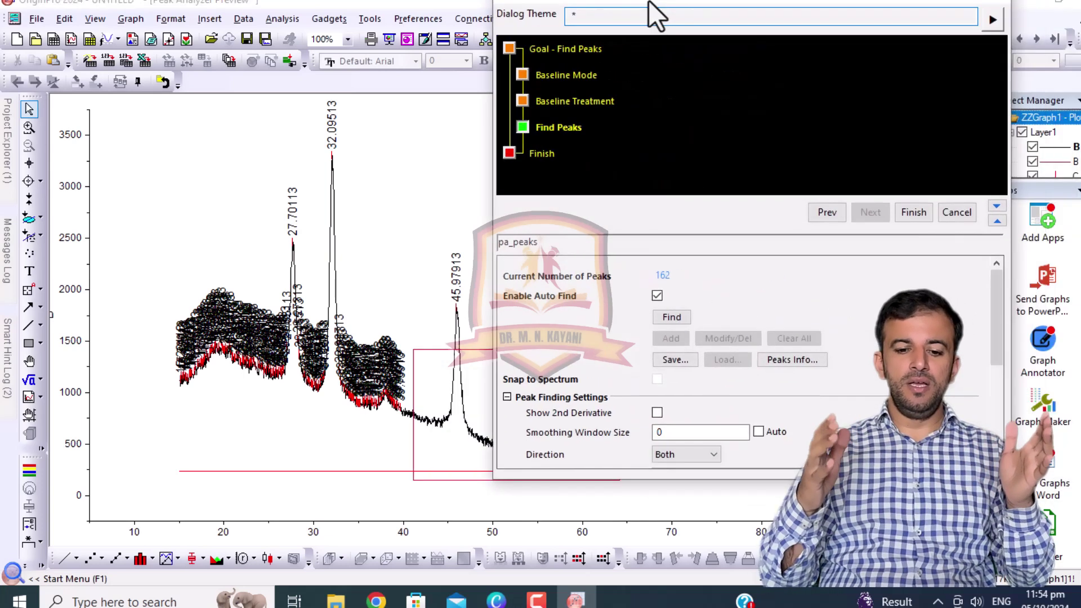
# Step: Set the peak filtering method to By Height Value with a manual threshold height of 2000, and find the peaks again
pyautogui.moveTo(1004, 279); pyautogui.dragTo(1005, 403)
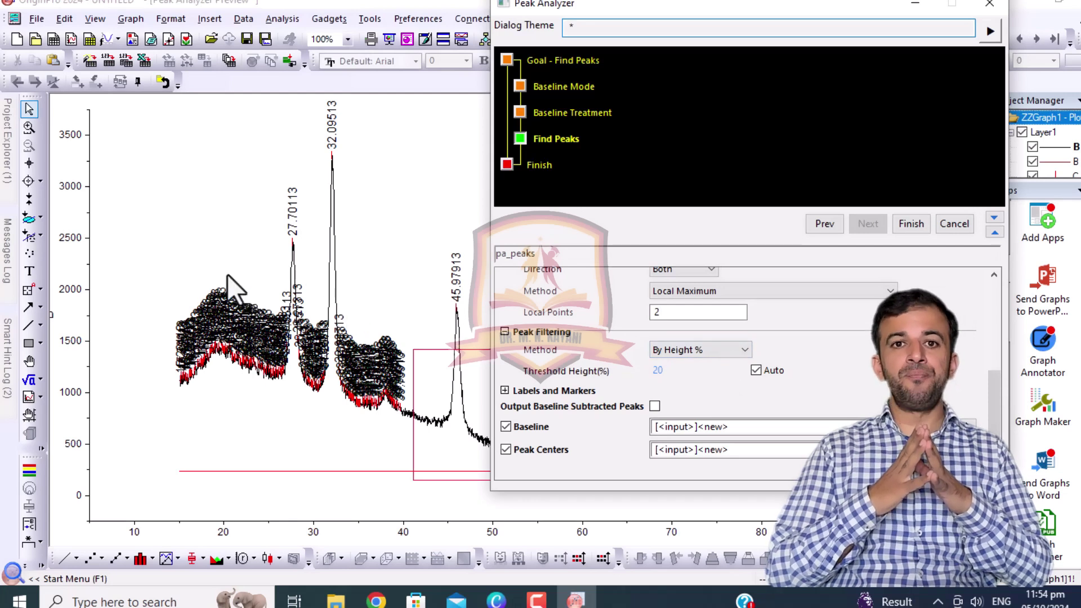
pyautogui.click(675, 351)
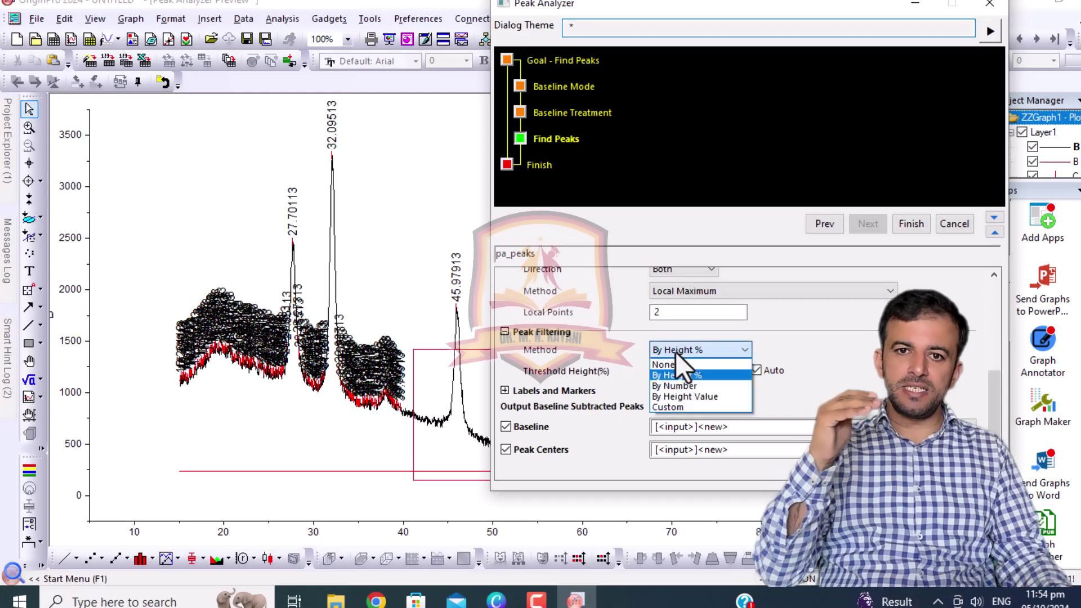
pyautogui.click(676, 353)
pyautogui.click(505, 331)
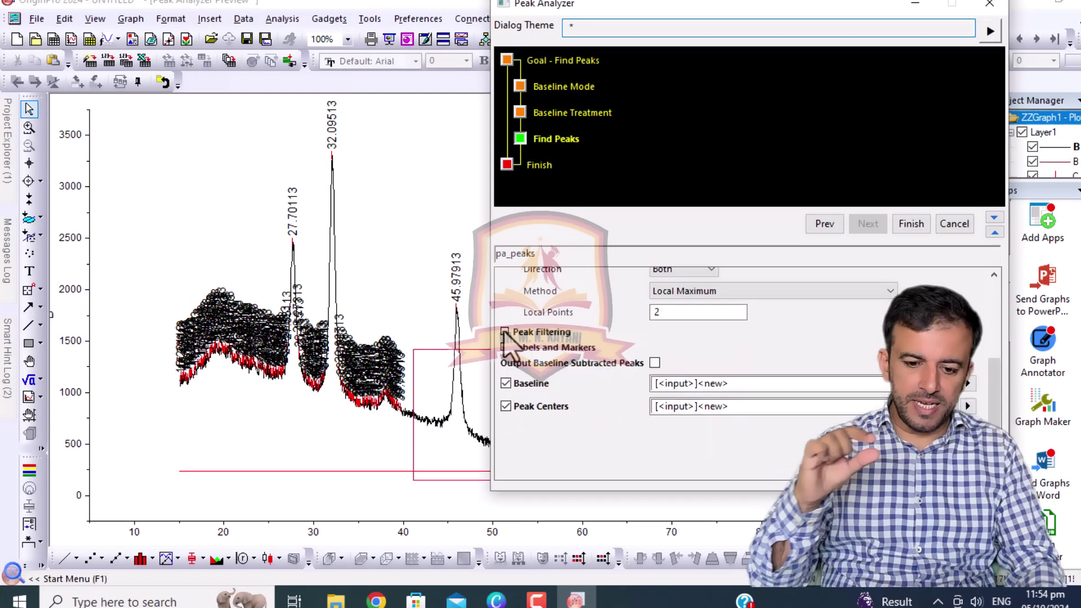
pyautogui.click(504, 375)
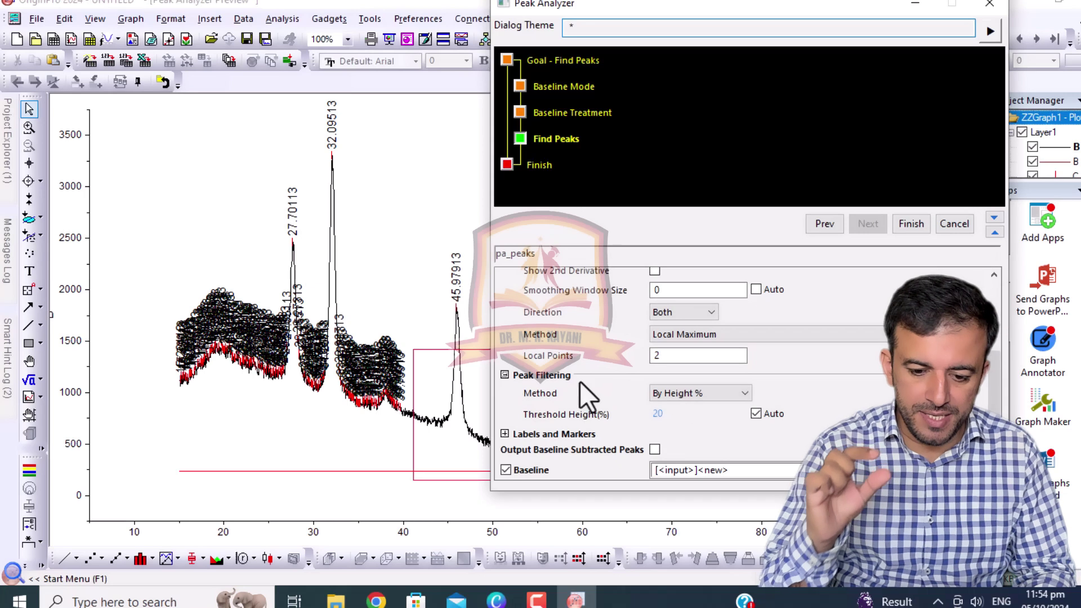
pyautogui.click(679, 393)
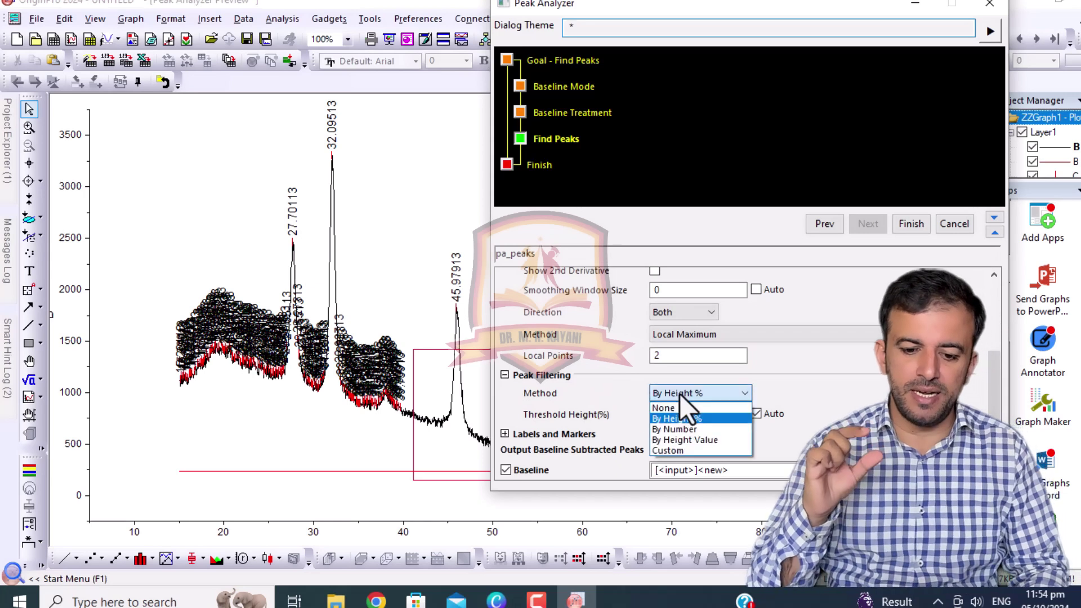
pyautogui.click(675, 438)
pyautogui.click(757, 414)
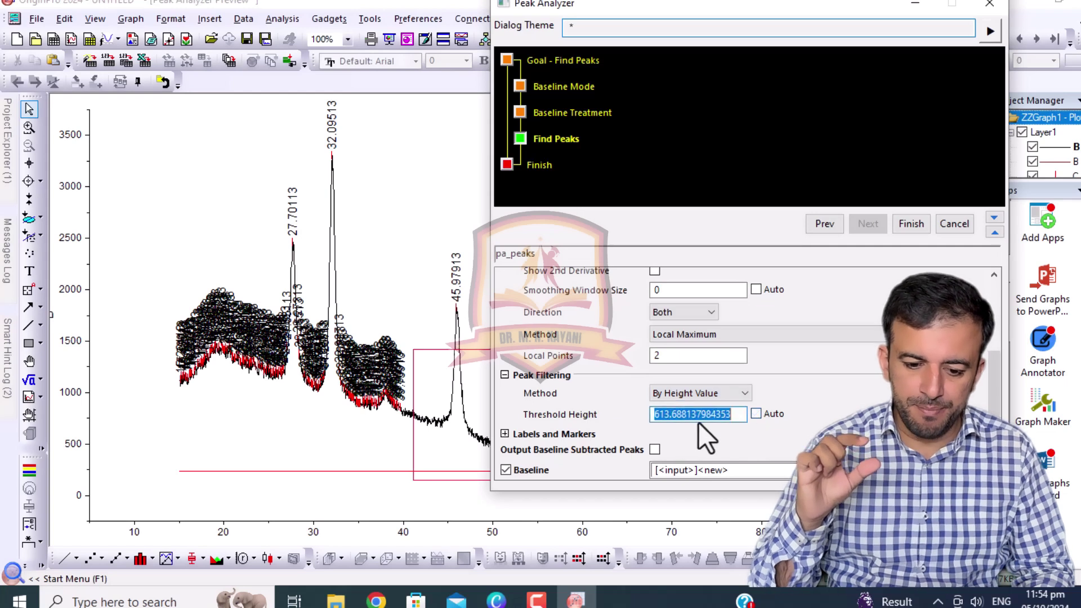
pyautogui.write('2000')
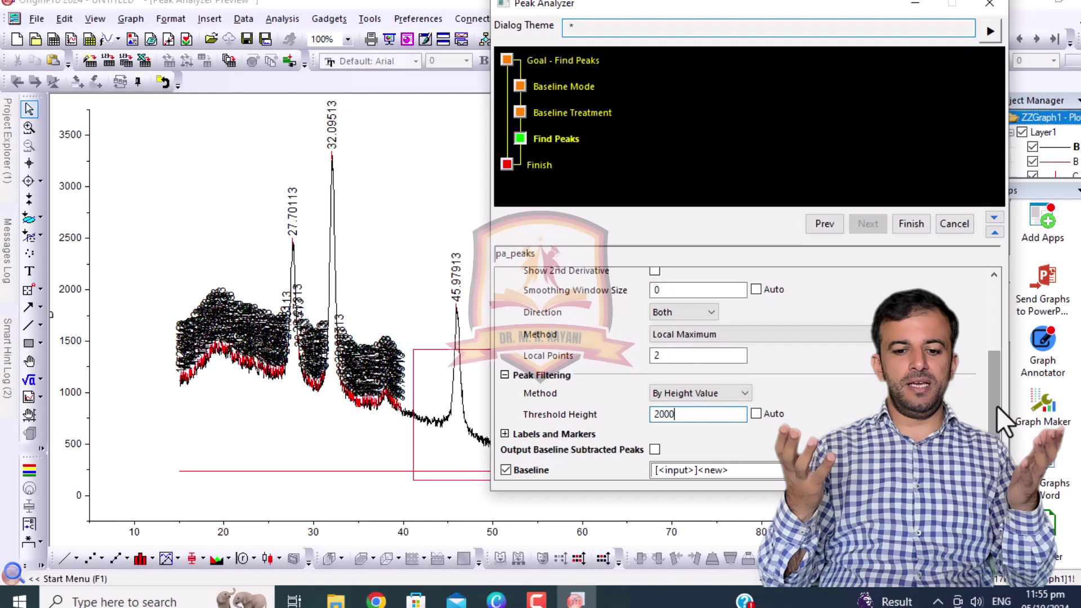
pyautogui.scroll(1, 998, 403)
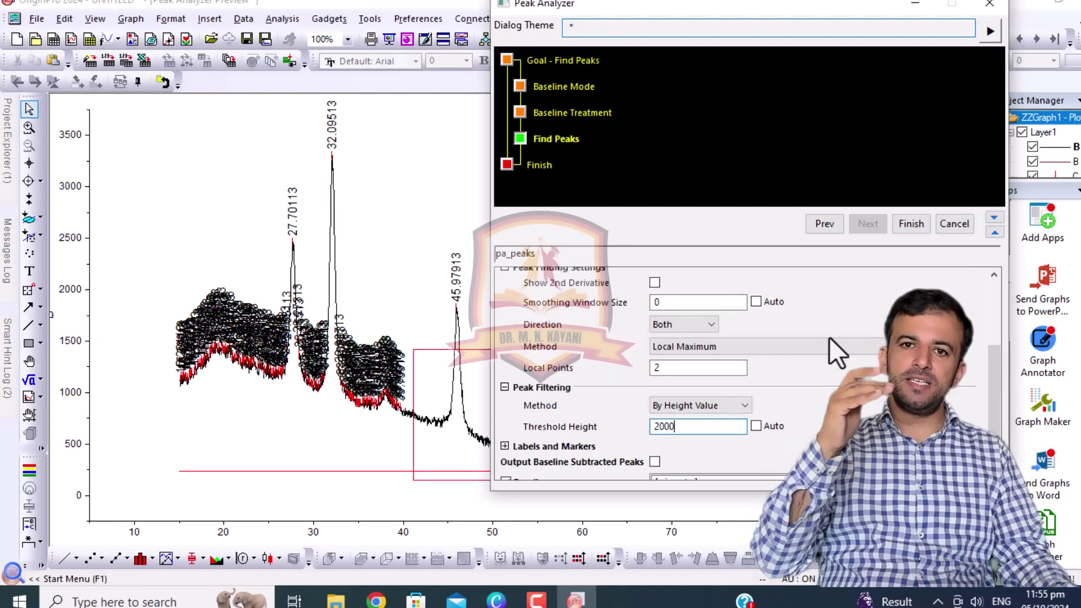
pyautogui.scroll(5, 992, 374)
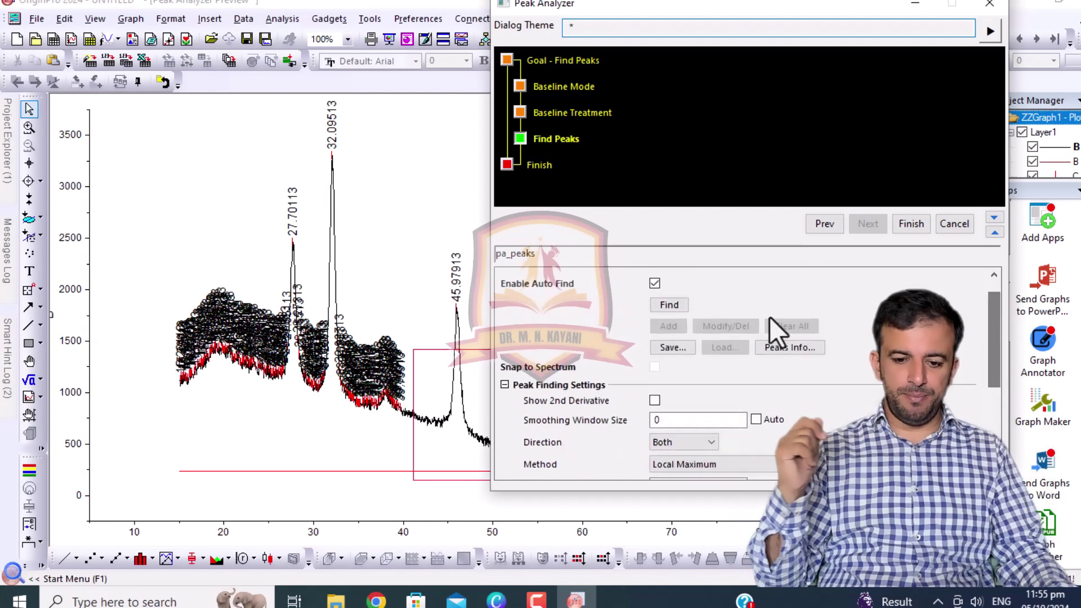
pyautogui.click(666, 306)
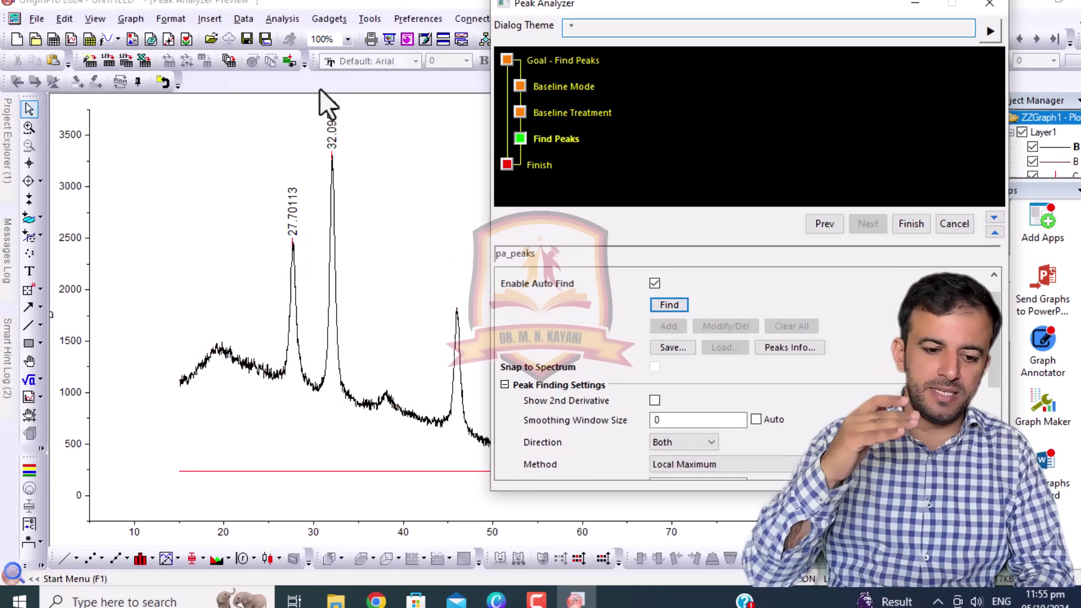
# Step: Find the peaks with a threshold height of 1500, and cancel the Peak Analyzer
pyautogui.moveTo(998, 315); pyautogui.dragTo(1014, 384)
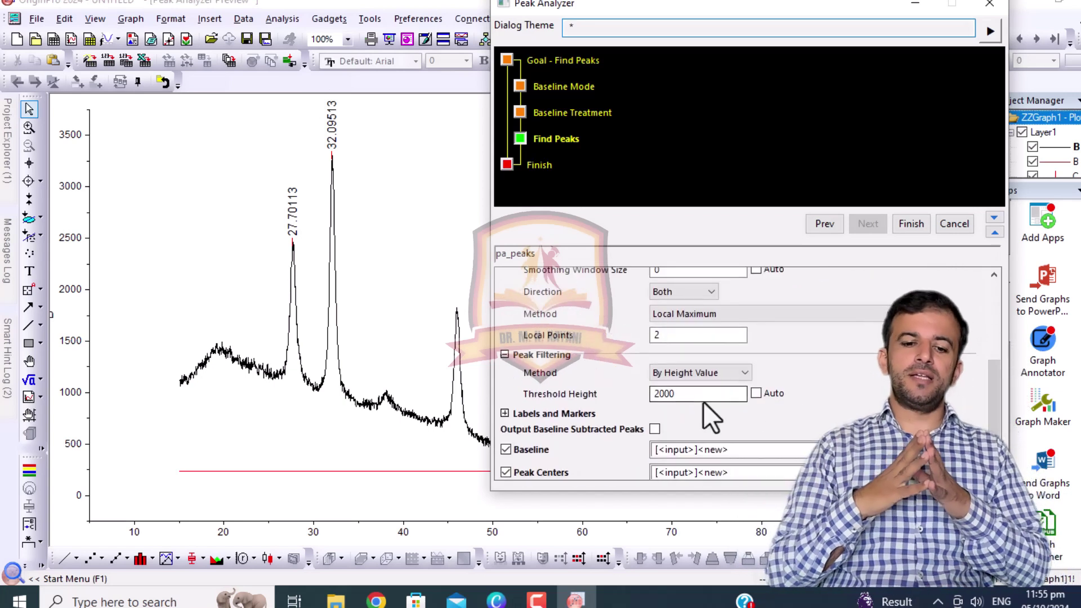
pyautogui.doubleClick(682, 394)
pyautogui.write('15')
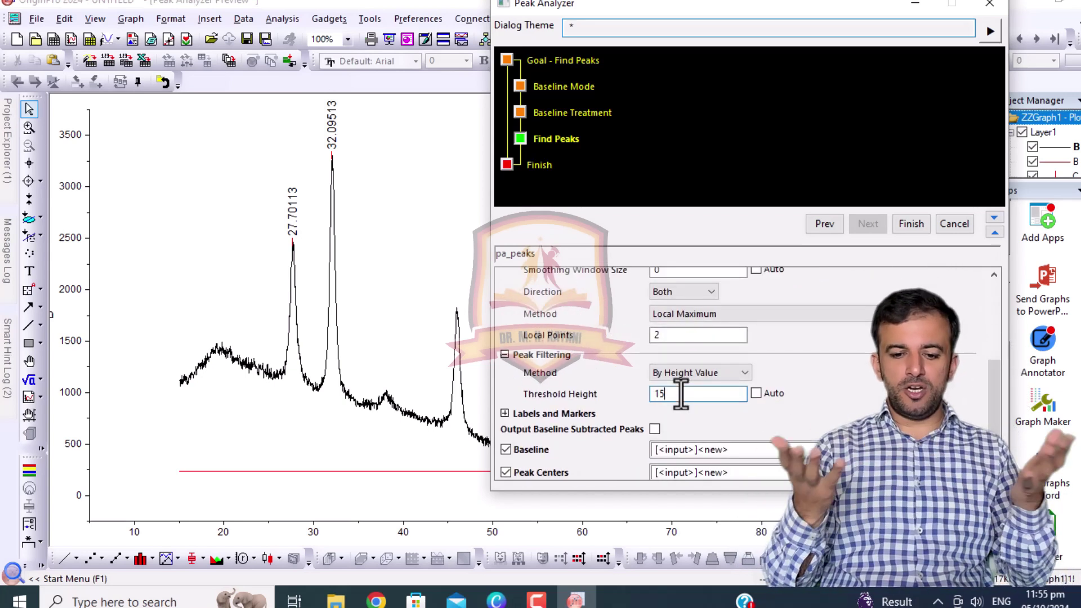
pyautogui.write('00')
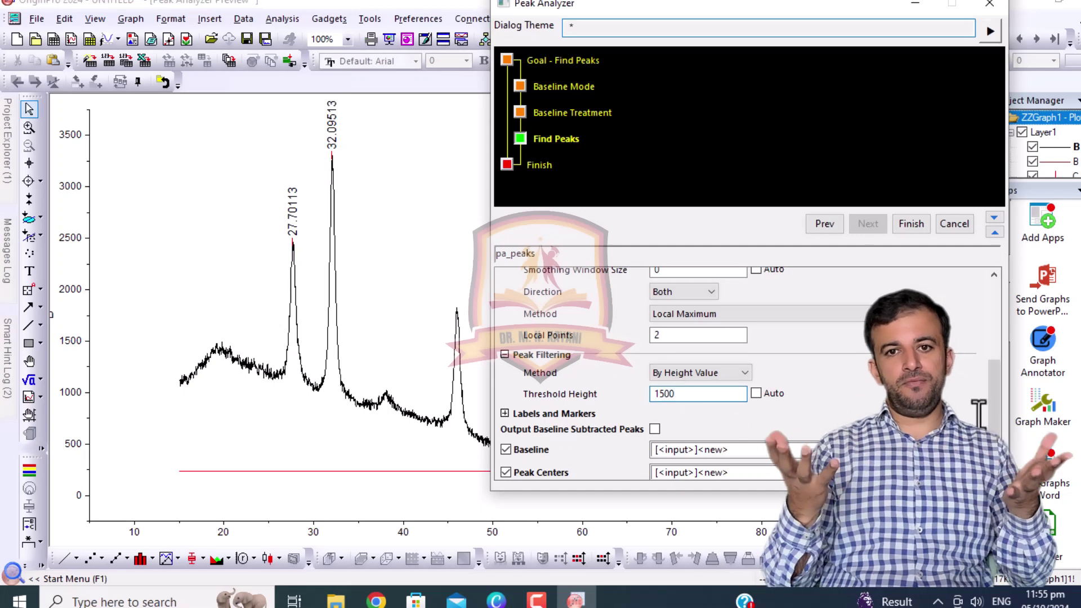
pyautogui.moveTo(995, 414); pyautogui.dragTo(999, 340)
pyautogui.click(667, 323)
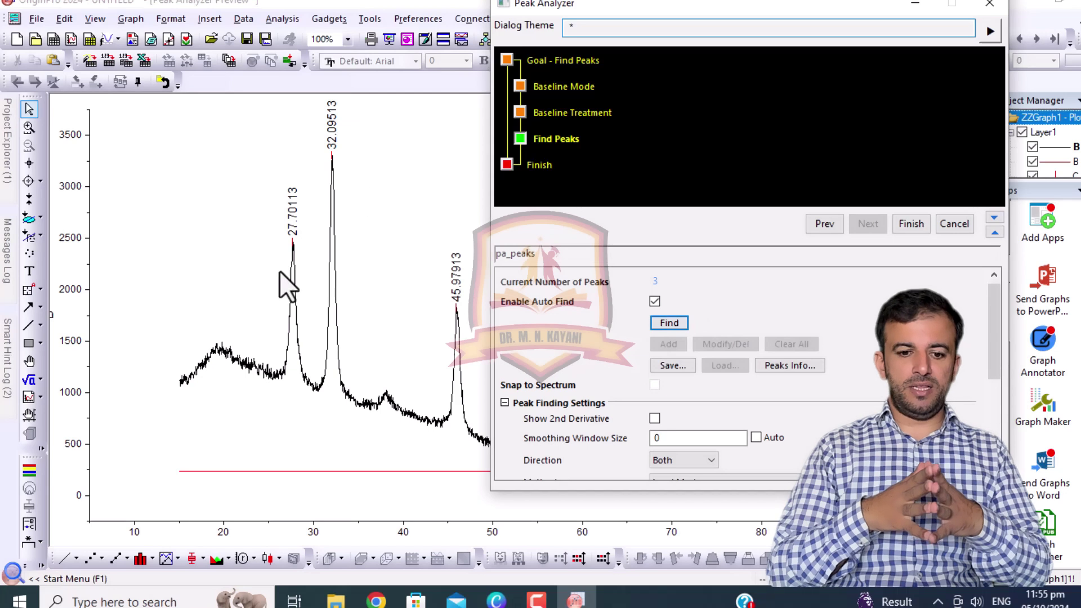
pyautogui.click(943, 223)
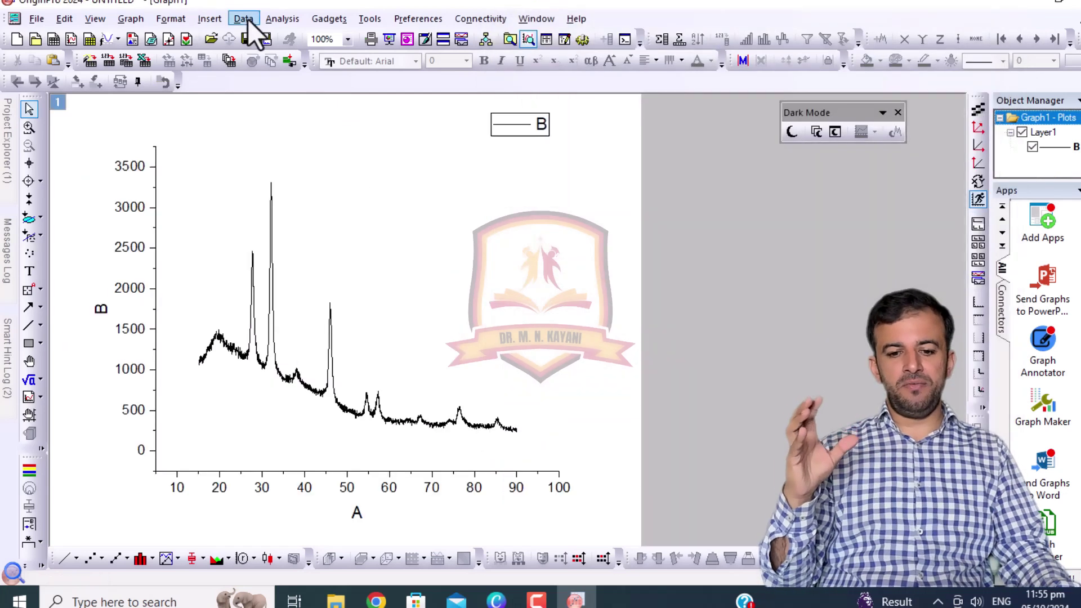
# Step: Open the Peak Analyzer dialog for the line graph, select the Find Peaks goal, and advance to the baseline mode page
pyautogui.click(279, 20)
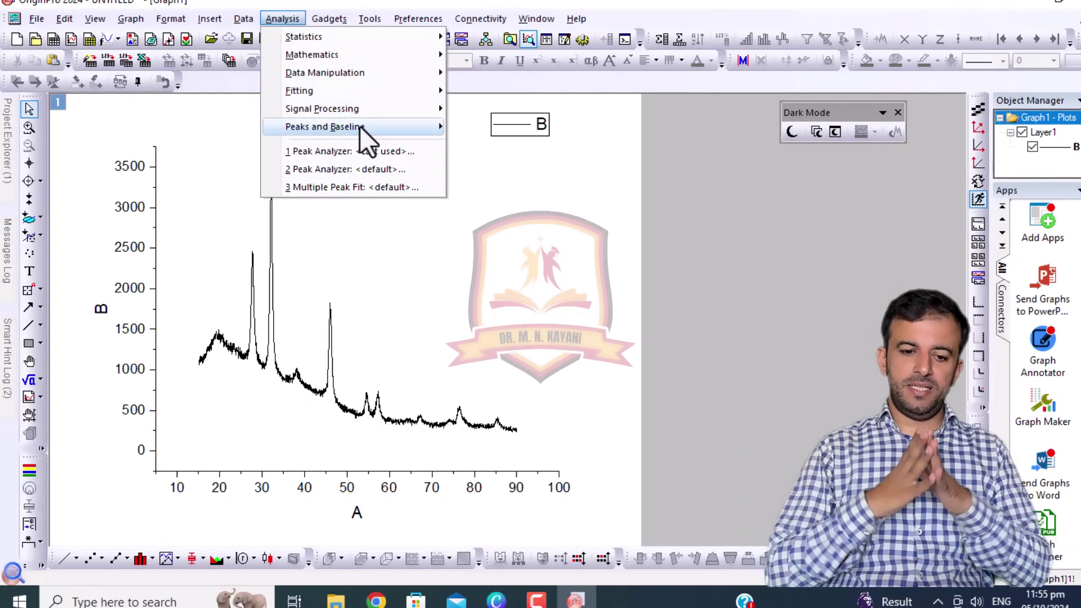
pyautogui.moveTo(364, 132)
pyautogui.moveTo(516, 149)
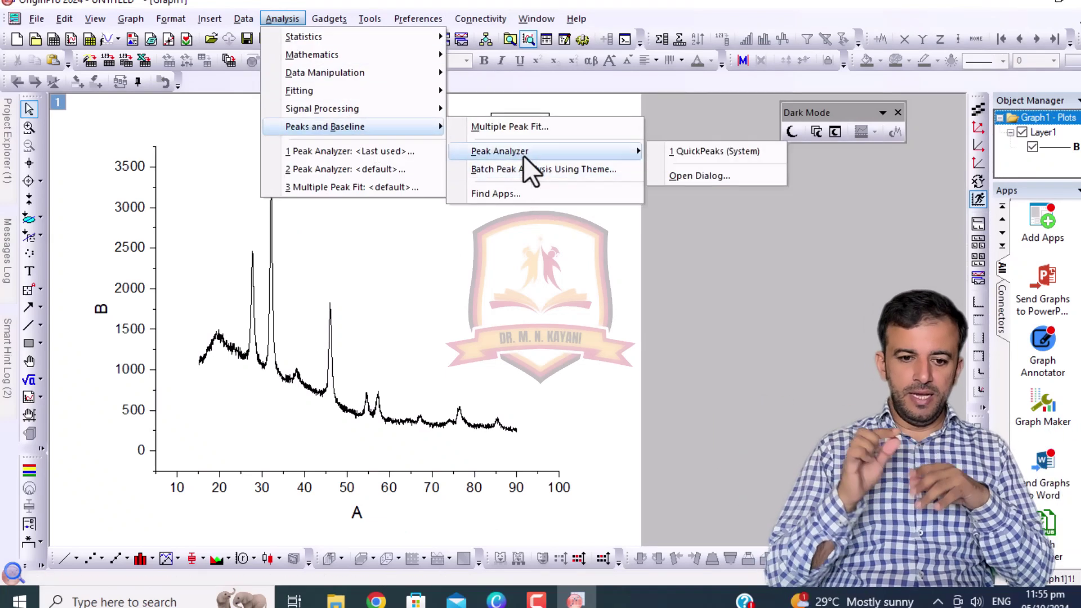
pyautogui.click(691, 179)
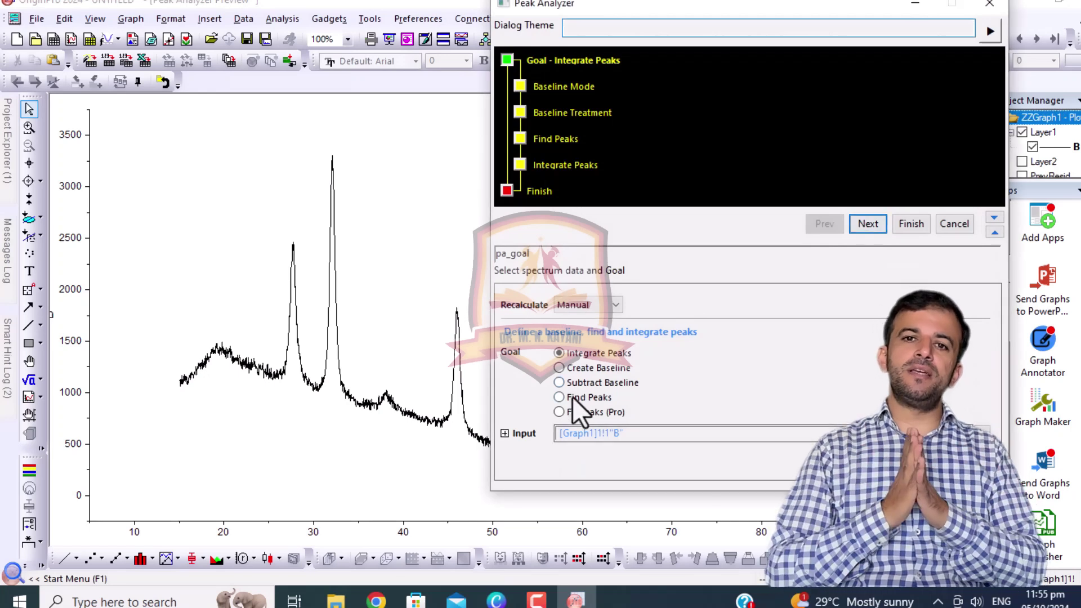
pyautogui.click(863, 222)
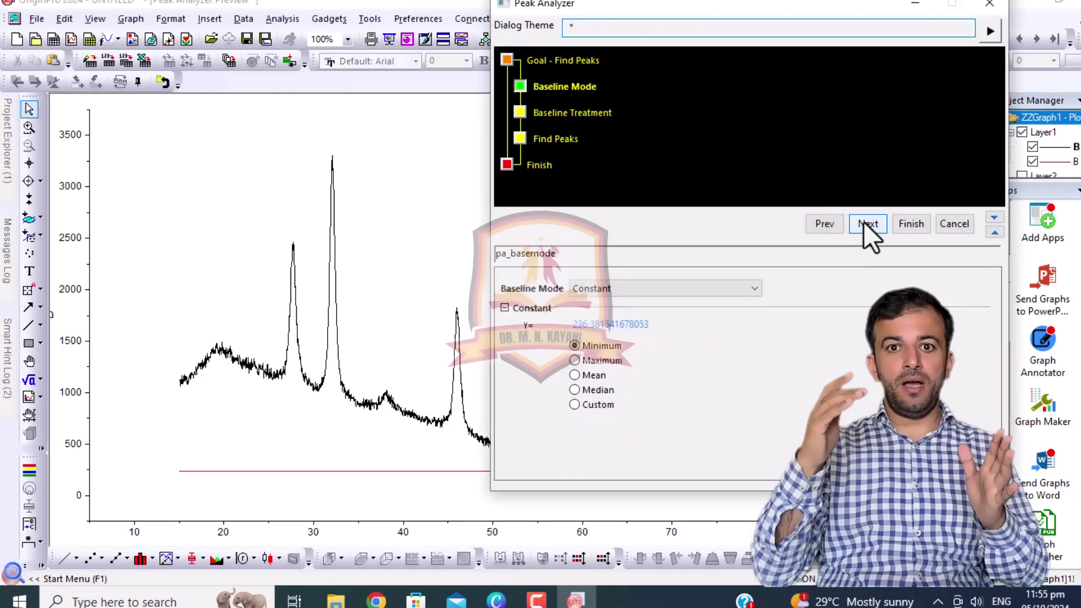
# Step: Accept the Constant baseline at Minimum and the baseline treatment defaults, and find the peaks with the default settings
pyautogui.click(864, 222)
pyautogui.click(864, 222)
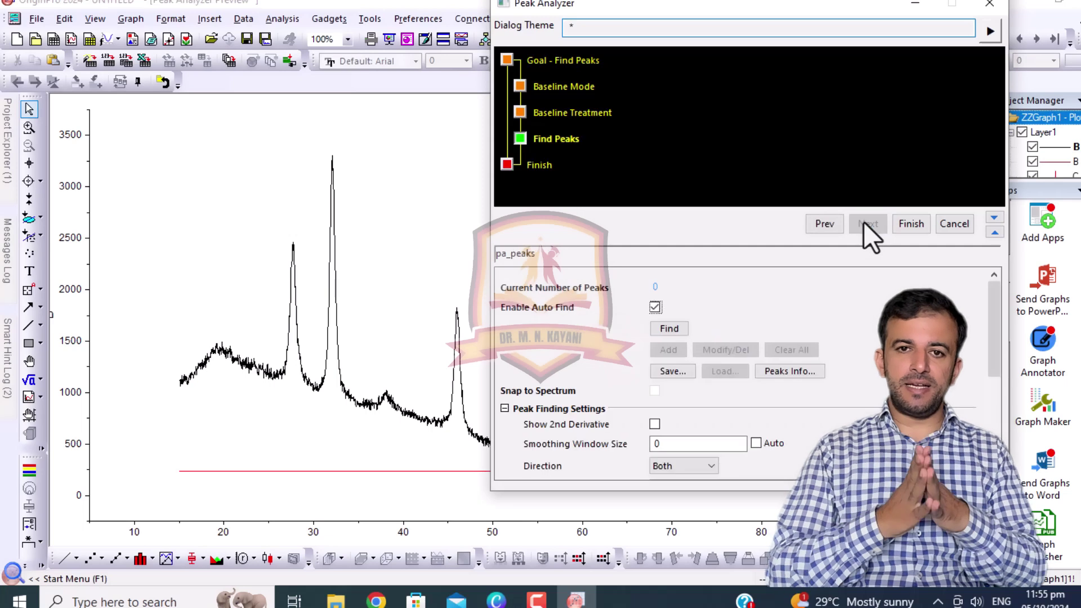
pyautogui.click(661, 329)
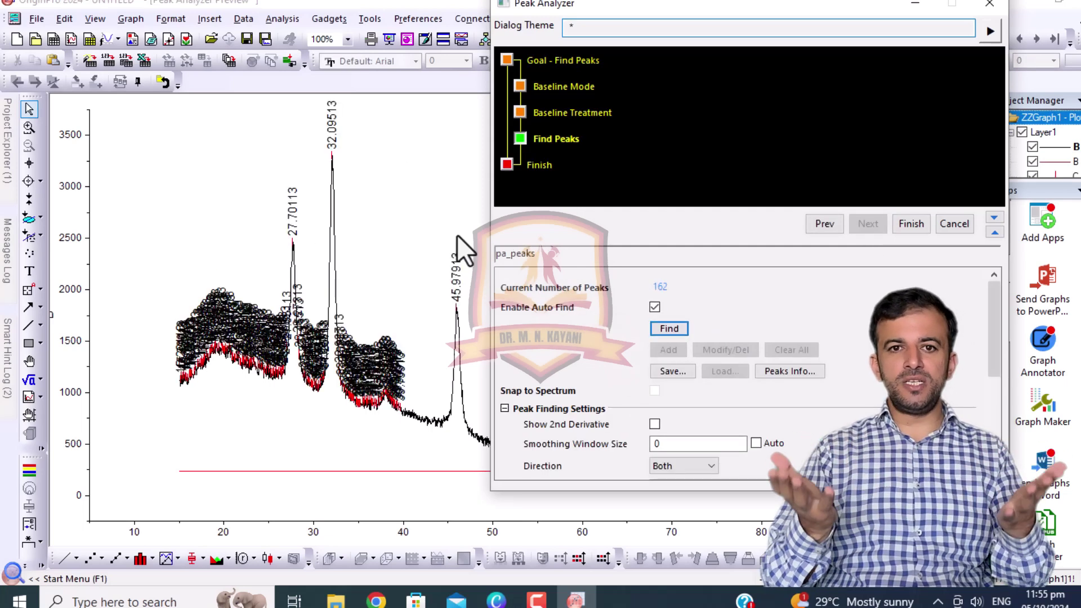
# Step: Filter the peaks By Height Value with automatic threshold turned off and a threshold height of 2000, and find the peaks again
pyautogui.moveTo(996, 299); pyautogui.dragTo(1006, 372)
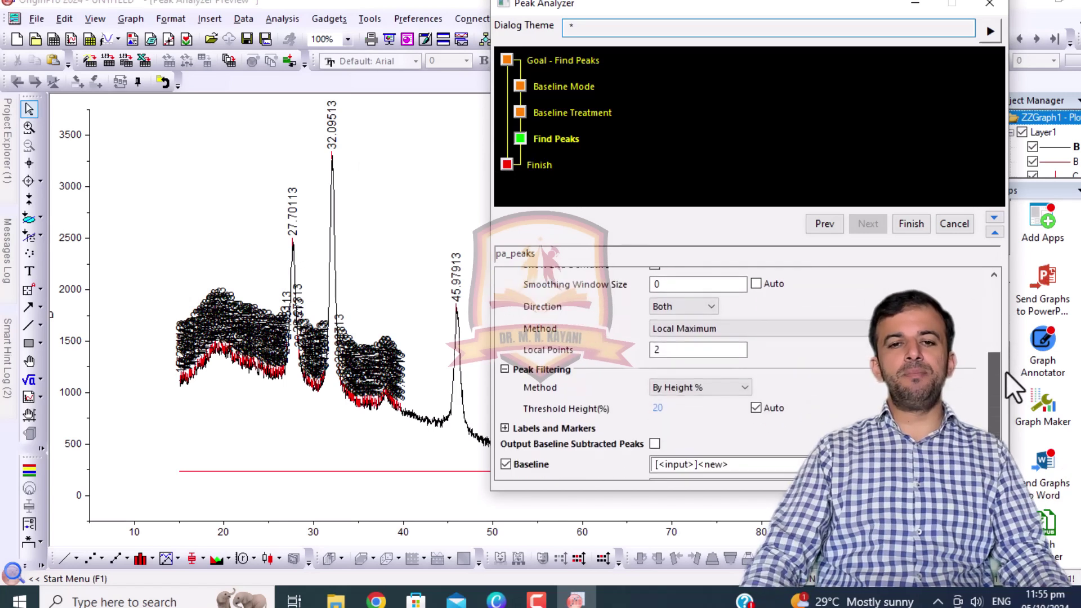
pyautogui.click(735, 388)
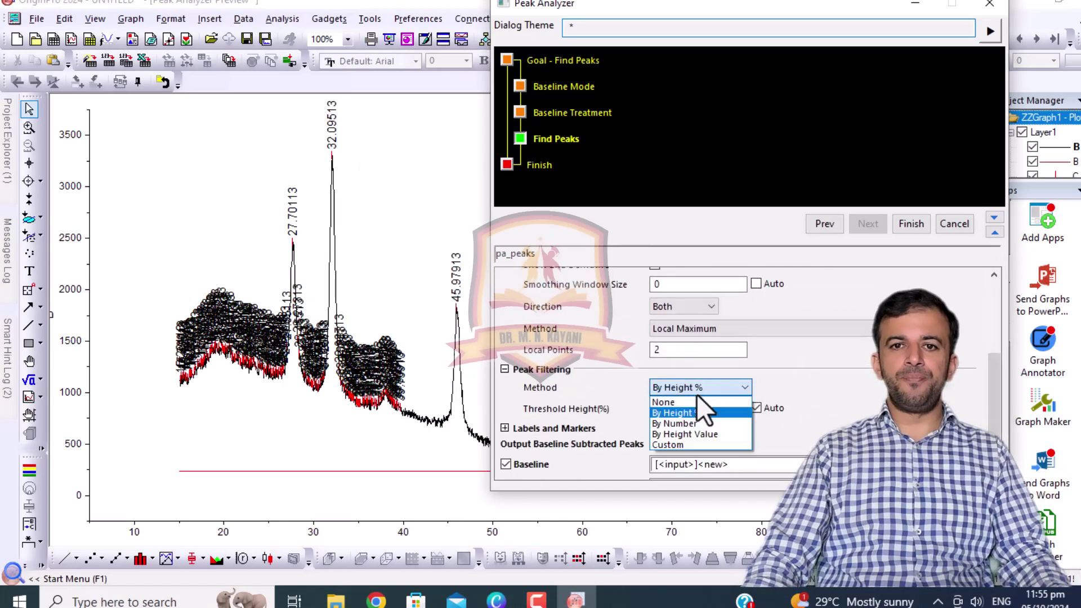
pyautogui.click(688, 435)
pyautogui.moveTo(354, 268); pyautogui.dragTo(85, 293)
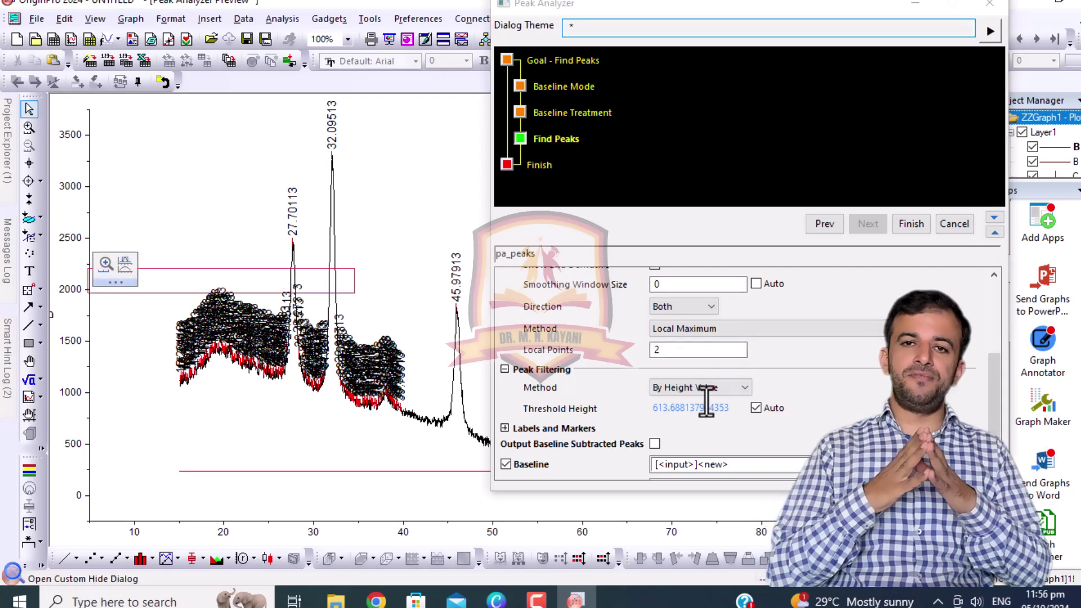
pyautogui.click(756, 408)
pyautogui.moveTo(734, 407); pyautogui.dragTo(694, 407)
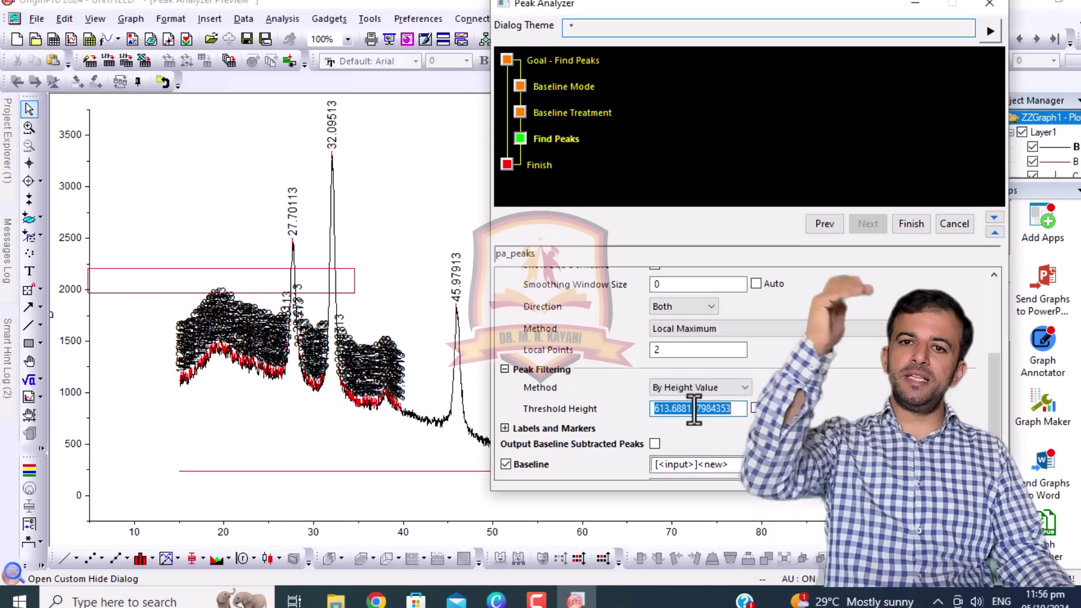
pyautogui.write('2000')
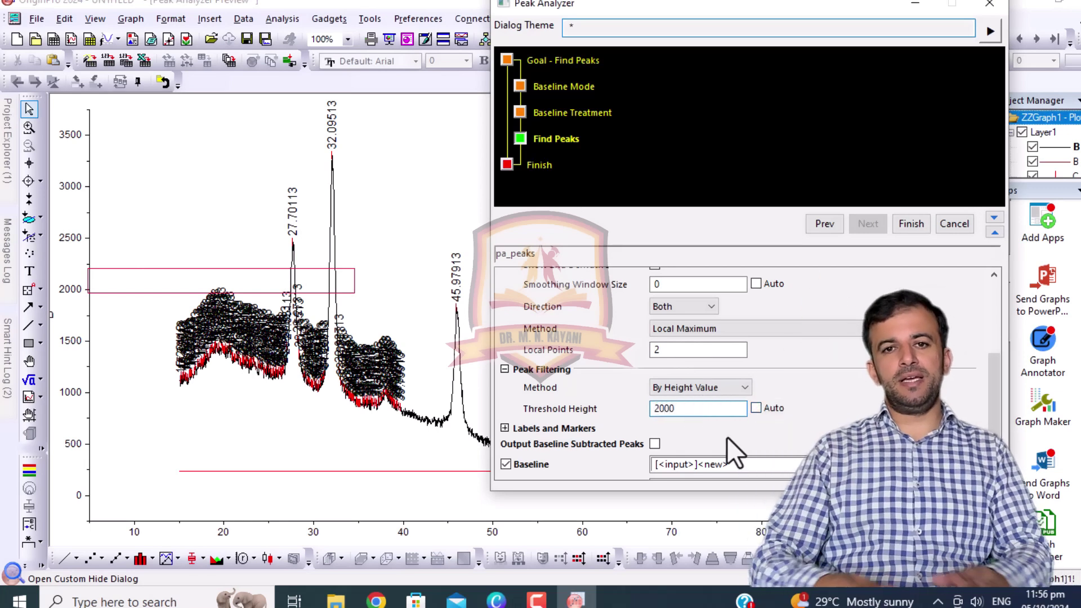
pyautogui.moveTo(993, 398); pyautogui.dragTo(992, 330)
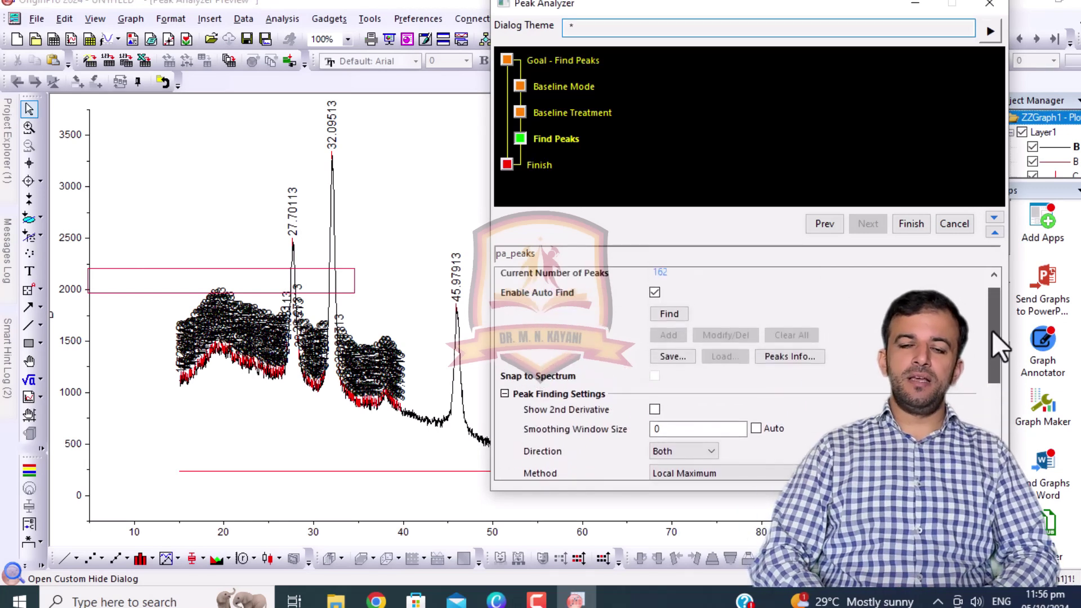
pyautogui.click(665, 311)
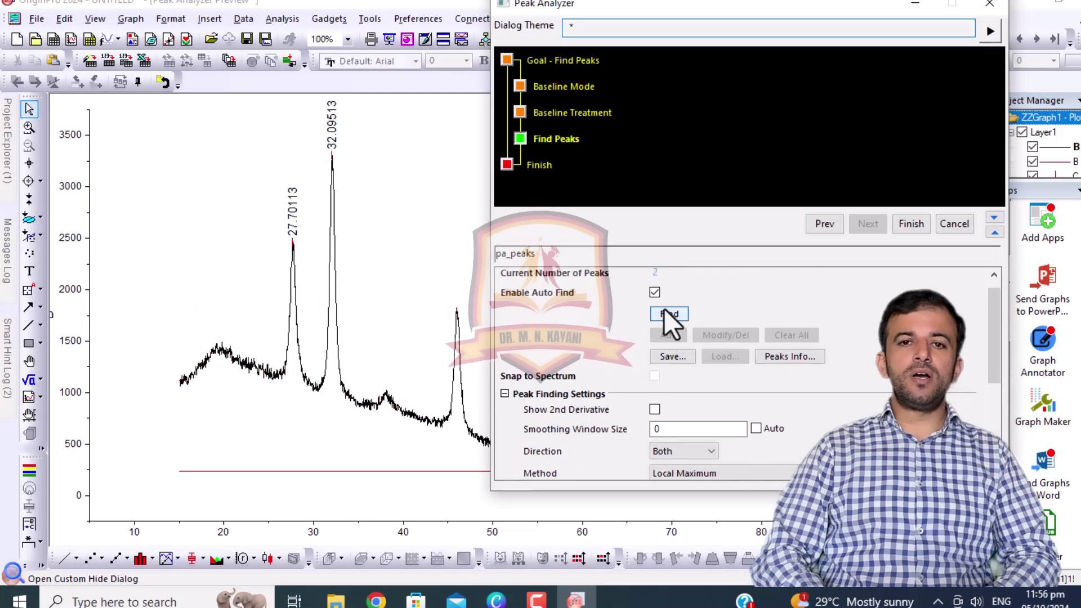
# Step: Review the centers and heights of the found peaks in the peak information, and open the peak info save dialog without saving
pyautogui.click(786, 359)
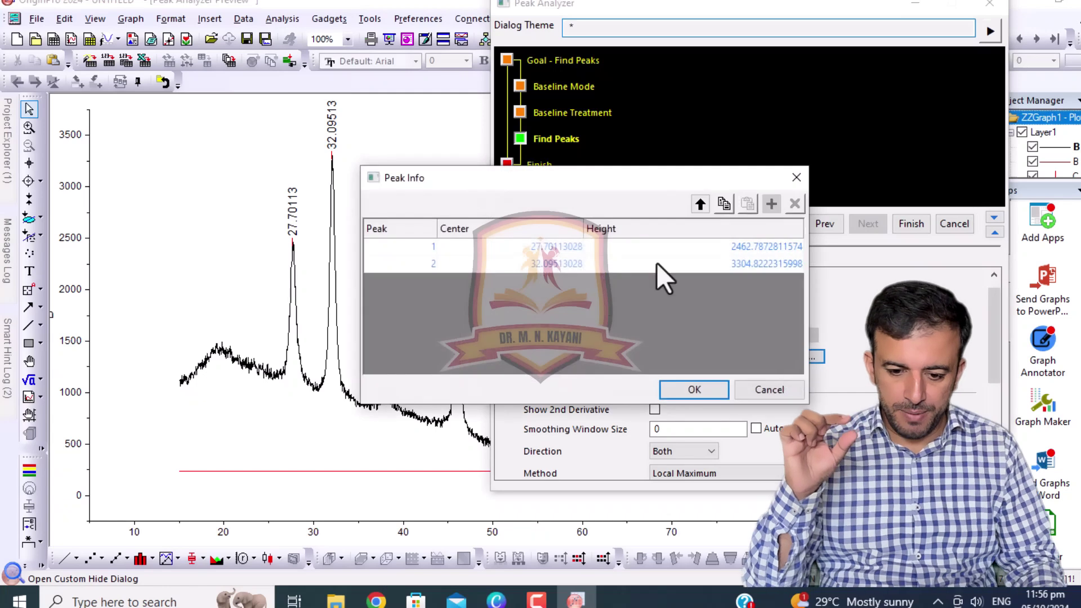
pyautogui.moveTo(429, 248); pyautogui.dragTo(648, 265)
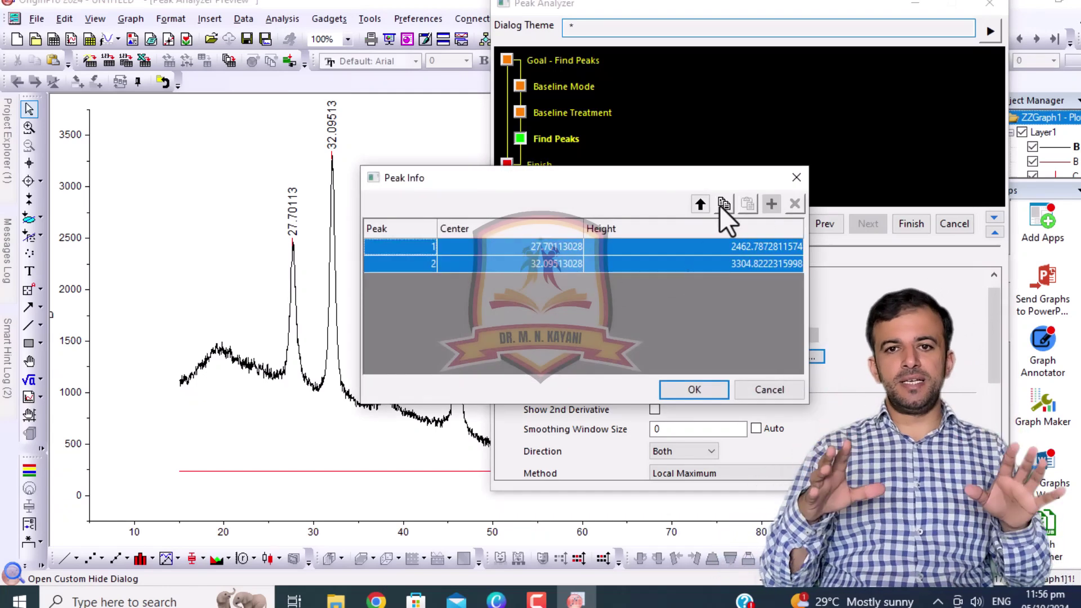
pyautogui.click(796, 178)
pyautogui.click(673, 359)
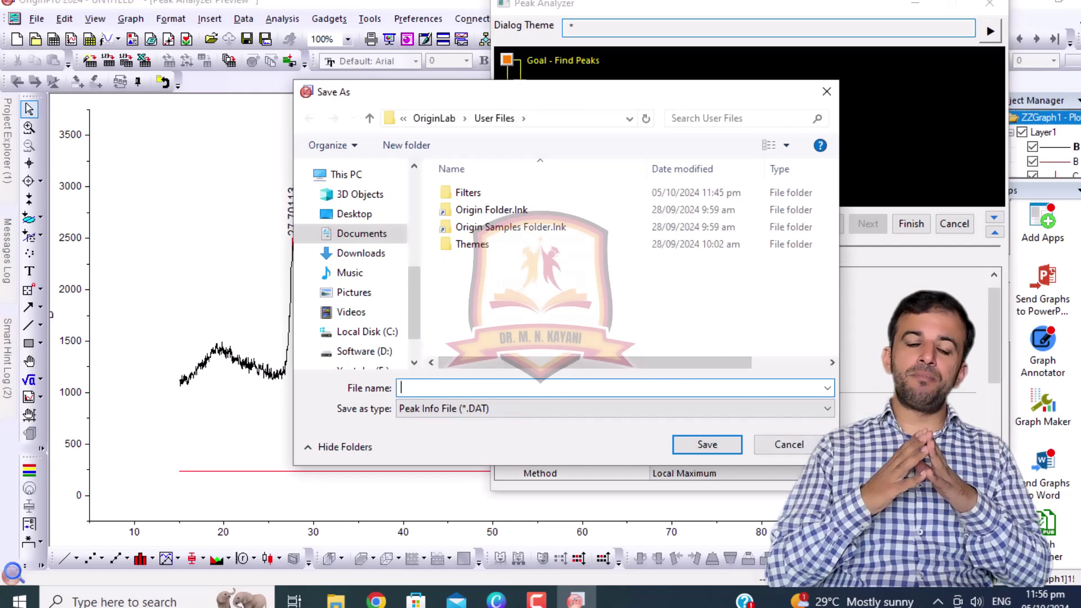
pyautogui.press('Escape')
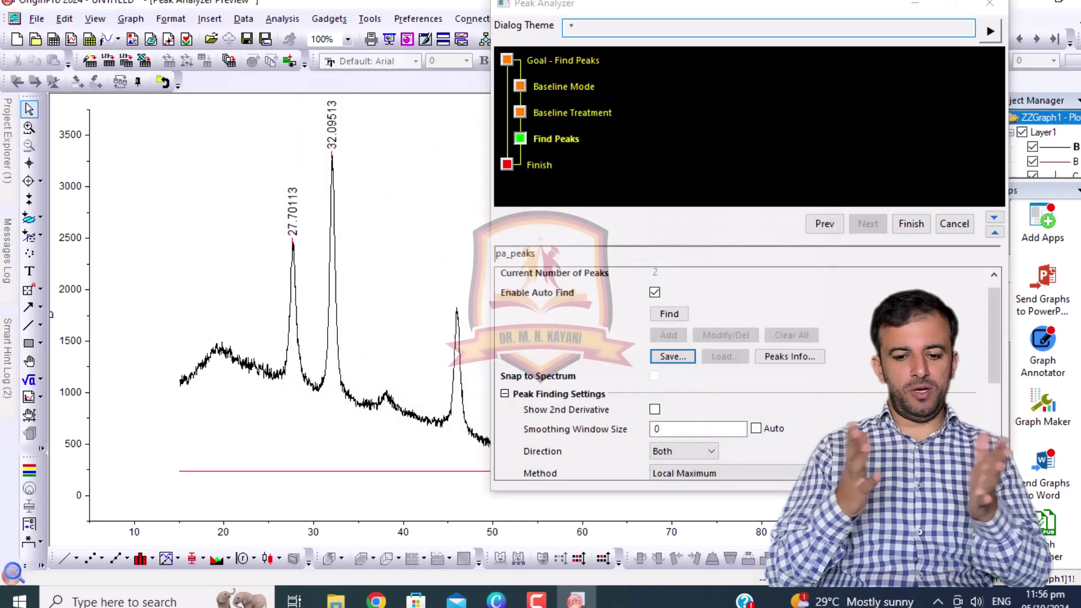